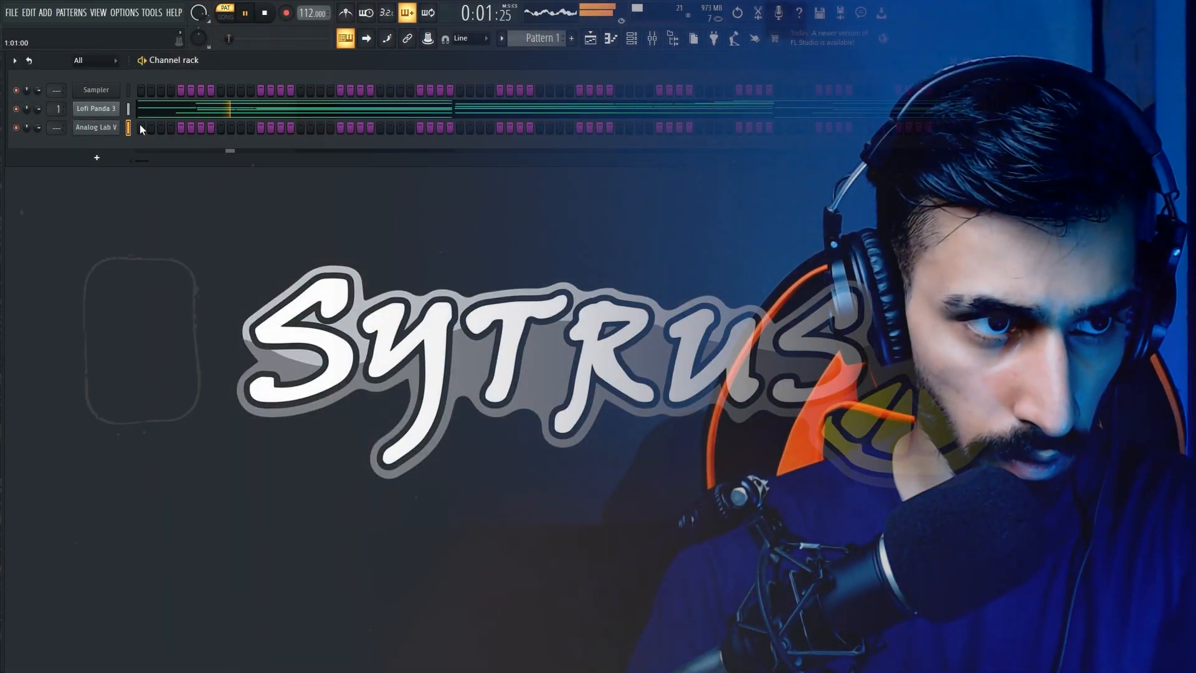
Open the Analog Lab V piano roll and place a long A4 note at bar 1 followed by a G#4 note.
{"action": "right_click", "coordinate": [102, 129]}
{"action": "left_click", "coordinate": [144, 126]}
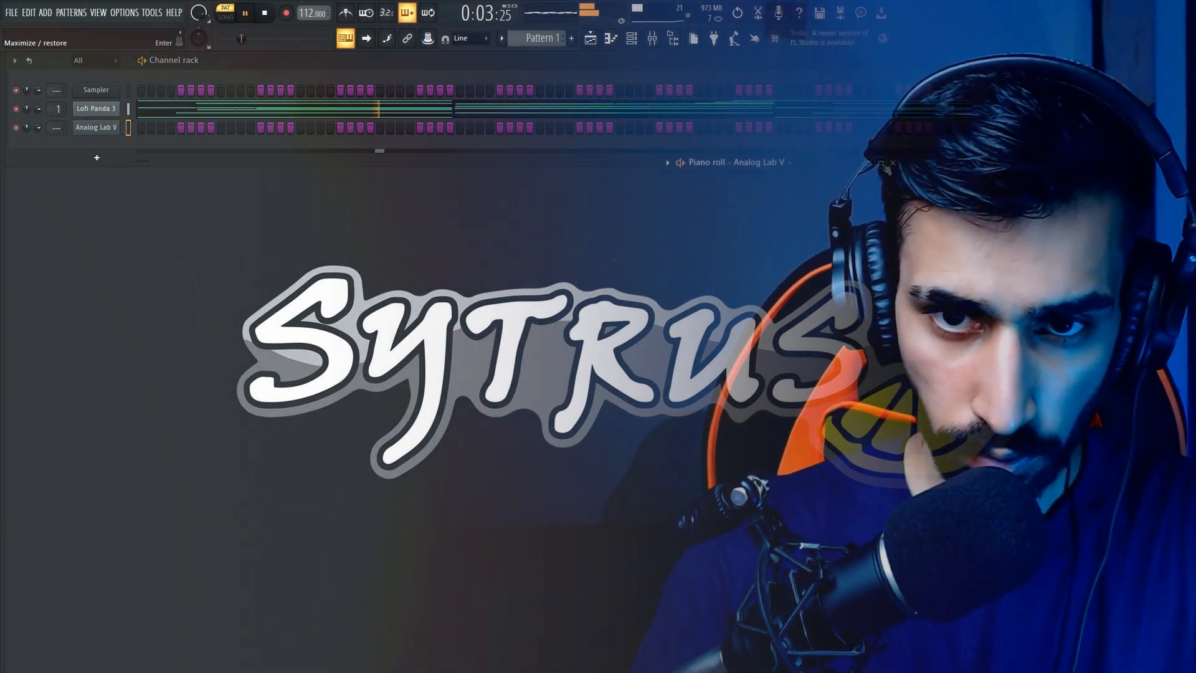
{"action": "scroll", "coordinate": [143, 337], "scroll_direction": "down", "scroll_amount": 4}
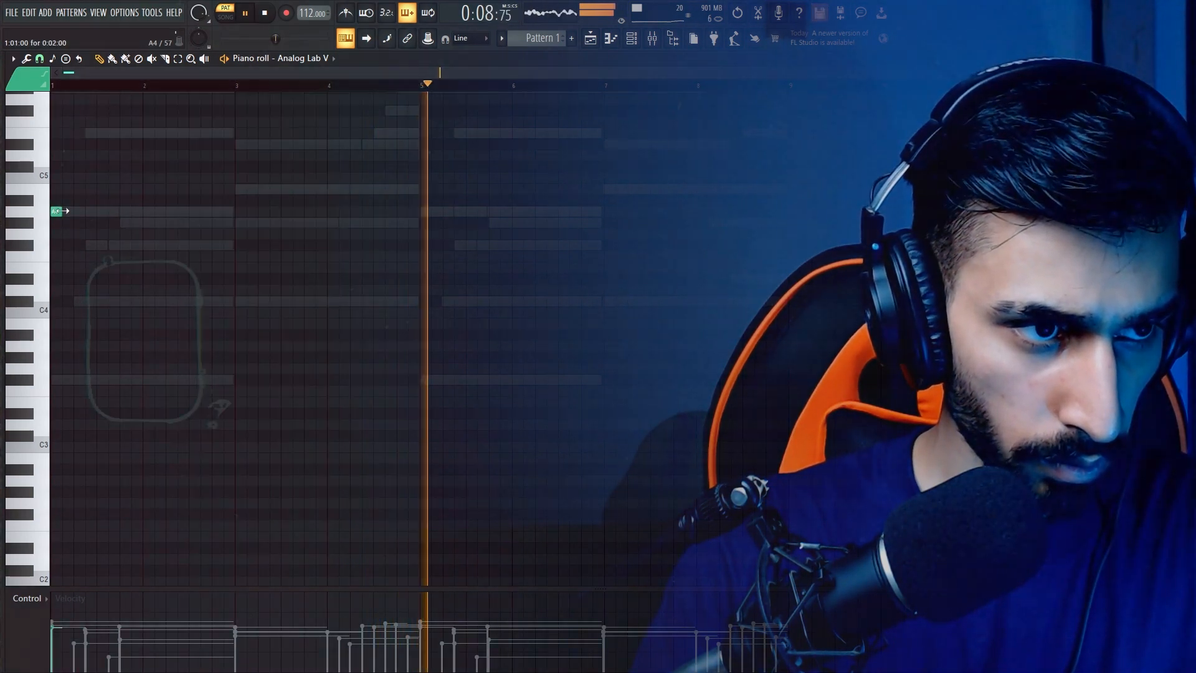
{"action": "left_click_drag", "start_coordinate": [61, 212], "coordinate": [118, 212]}
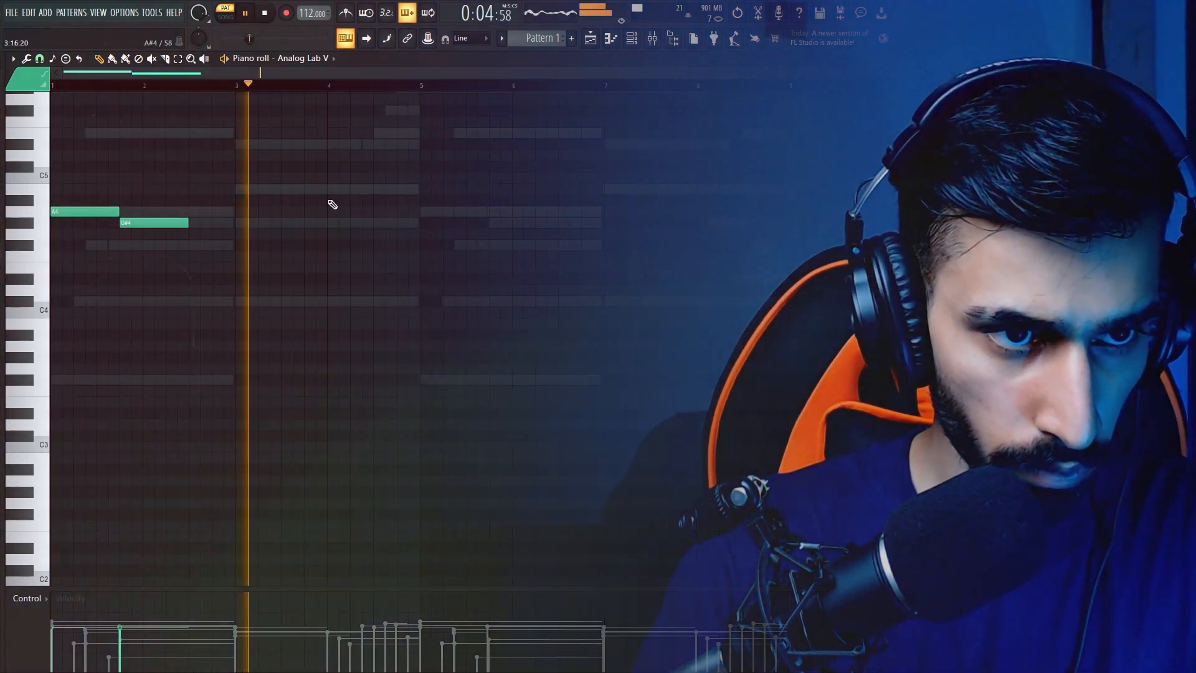
Add a G#4 note and a B4 note in bar 4, with the B4 ending exactly at bar 5.
{"action": "left_click", "coordinate": [343, 223]}
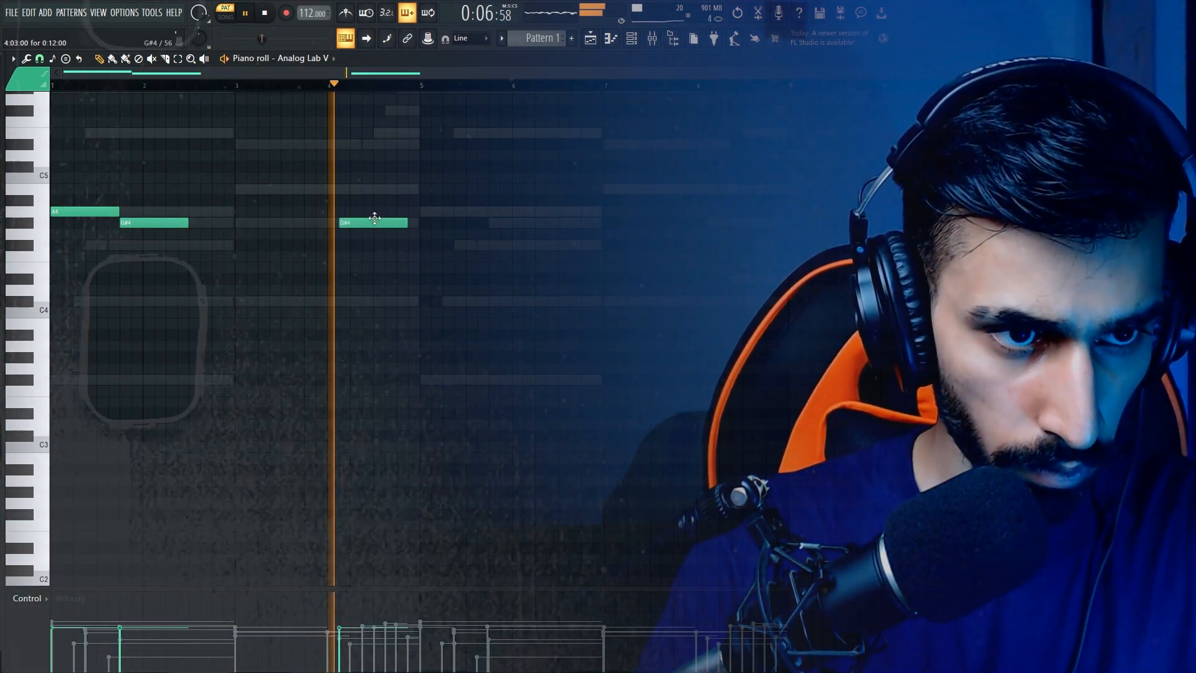
{"action": "left_click", "coordinate": [392, 189]}
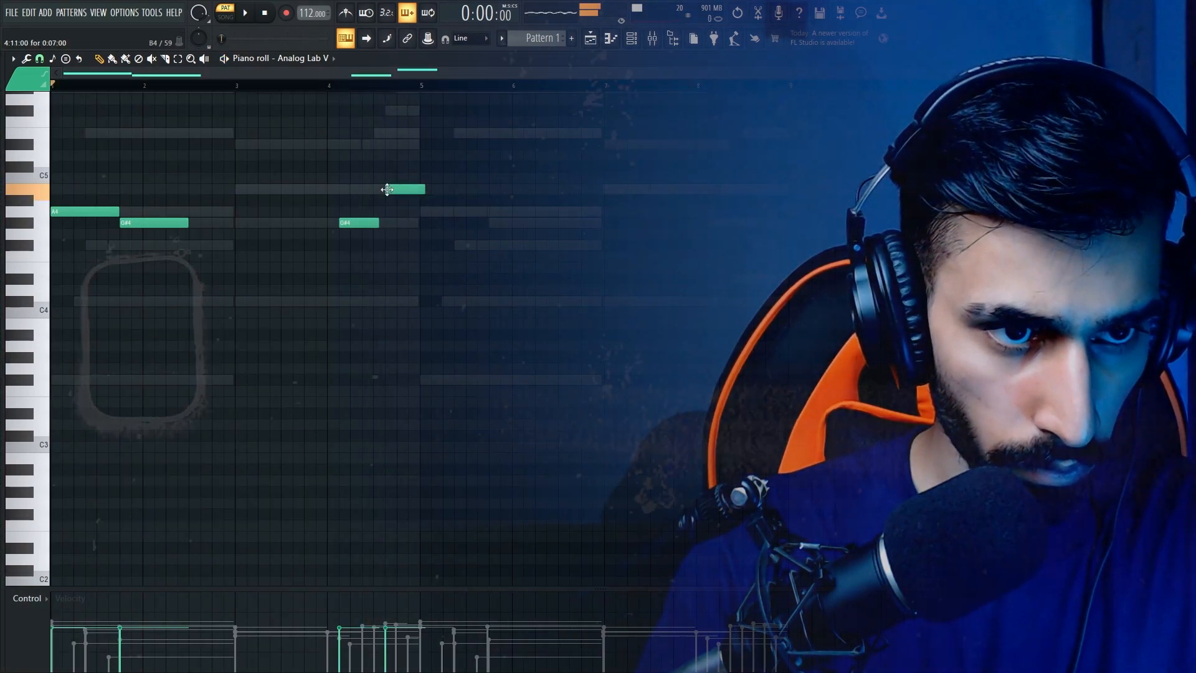
{"action": "key", "text": "space"}
{"action": "left_click_drag", "start_coordinate": [424, 190], "coordinate": [420, 189]}
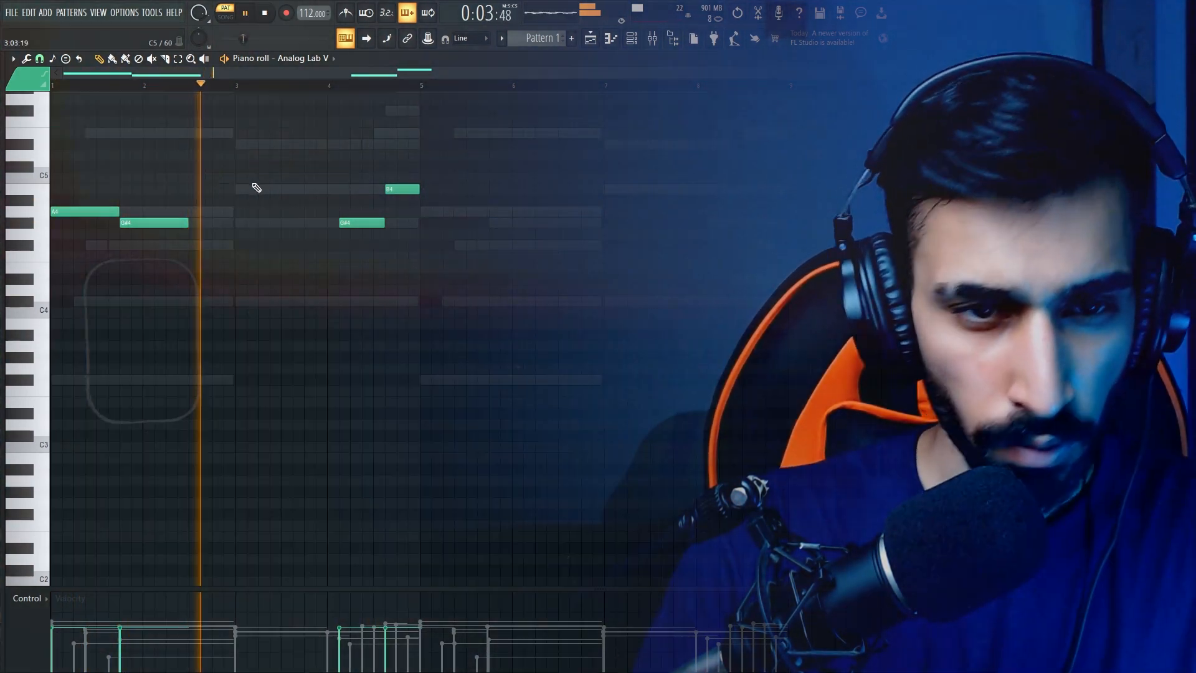
Transpose all the Analog Lab V melody notes up one octave and stop playback.
{"action": "scroll", "coordinate": [283, 215], "scroll_direction": "up", "scroll_amount": 1}
{"action": "scroll", "coordinate": [288, 219], "scroll_direction": "up", "scroll_amount": 2}
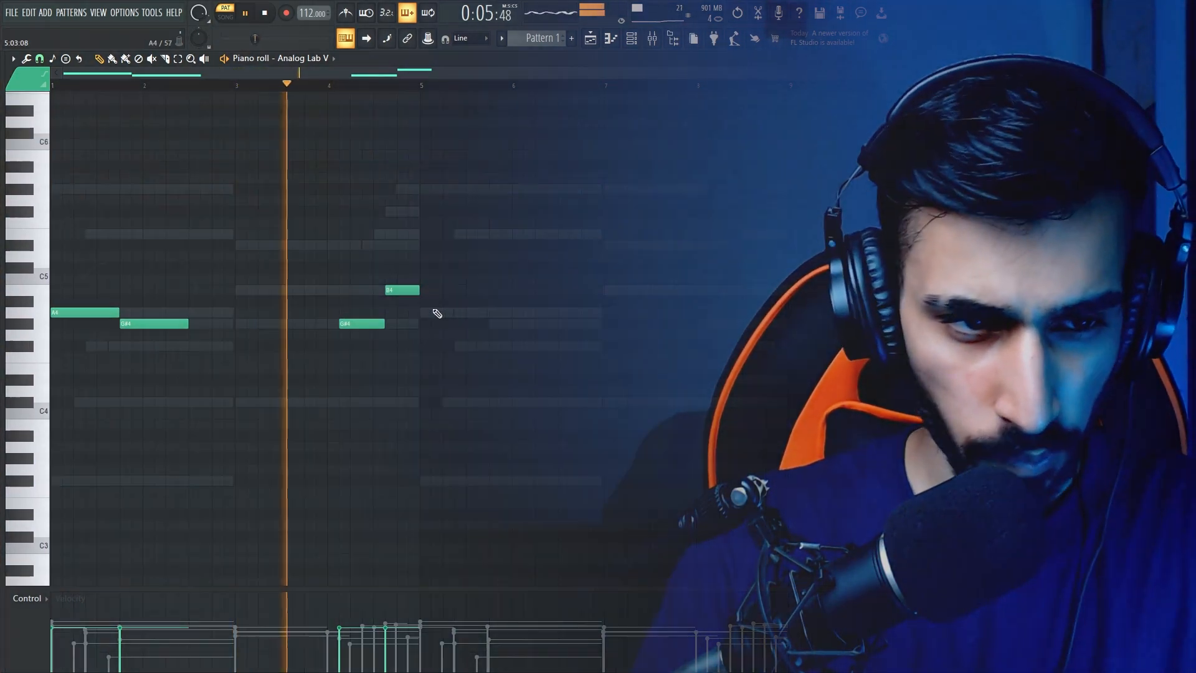
{"action": "key", "text": "ctrl+Up"}
{"action": "scroll", "coordinate": [382, 293], "scroll_direction": "up", "scroll_amount": 4}
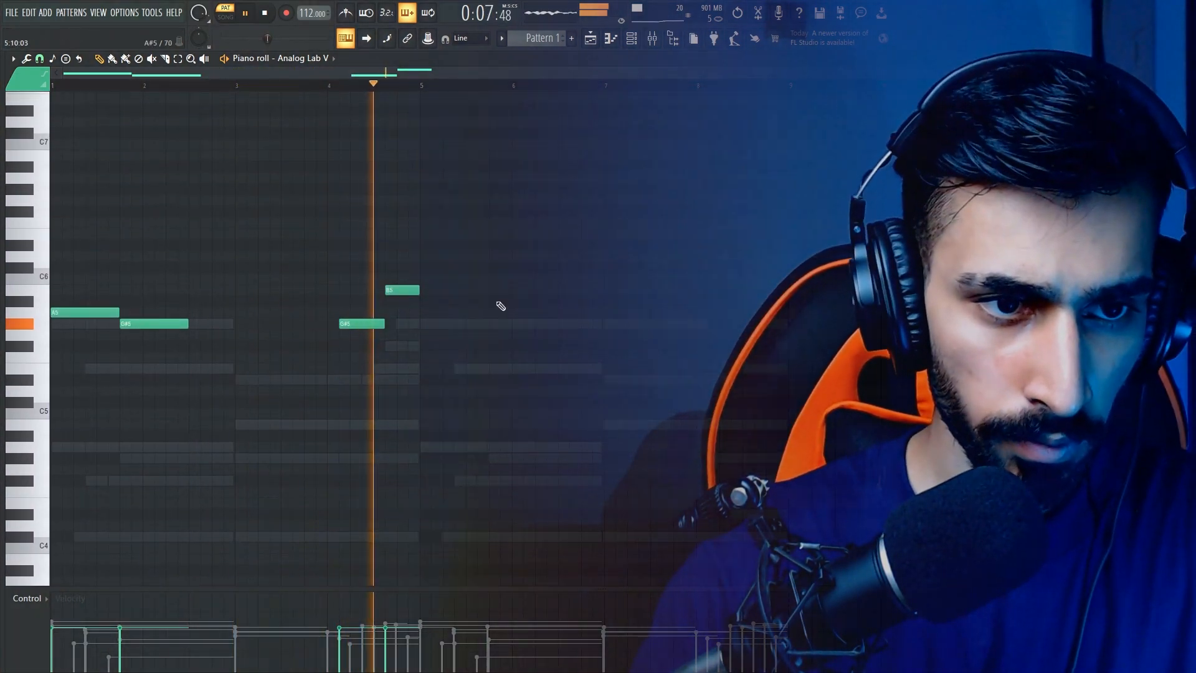
{"action": "key", "text": "space"}
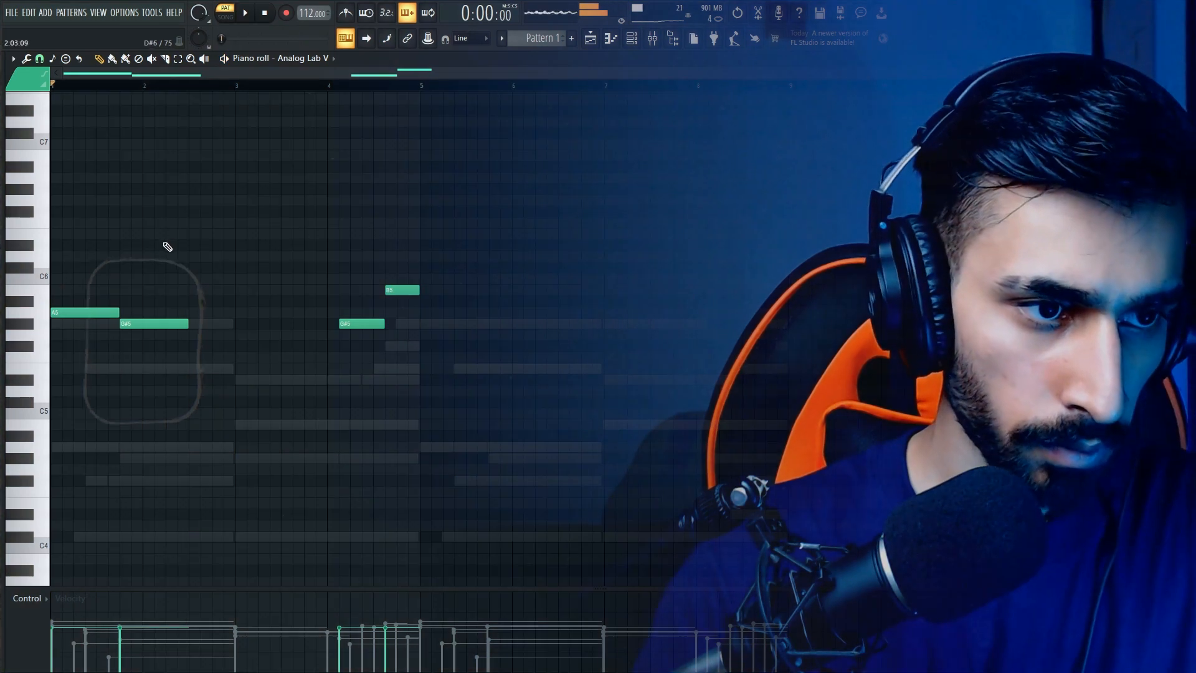
Lower only the first two melody notes by one octave, to A4 and G#4.
{"action": "left_click_drag", "start_coordinate": [165, 245], "coordinate": [58, 347]}
{"action": "key", "text": "ctrl+Down"}
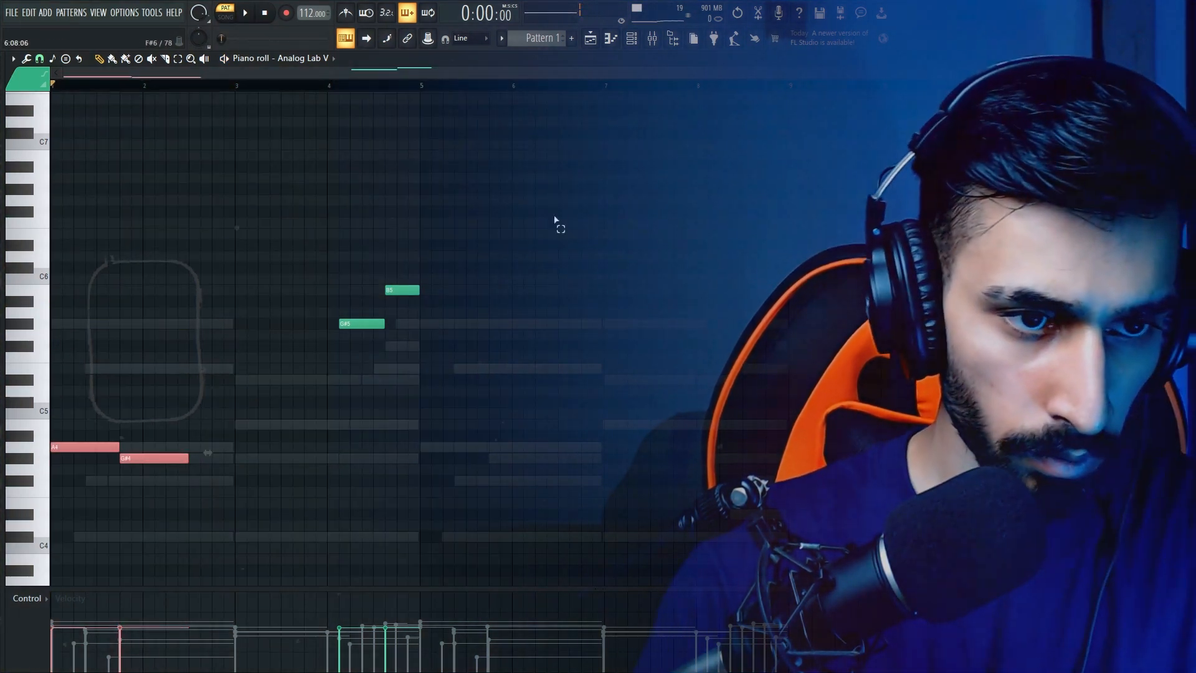
Duplicate the four-note phrase from bar 5, changing the copy's second note to A4 and its last note to B4.
{"action": "left_click_drag", "start_coordinate": [556, 219], "coordinate": [5, 496]}
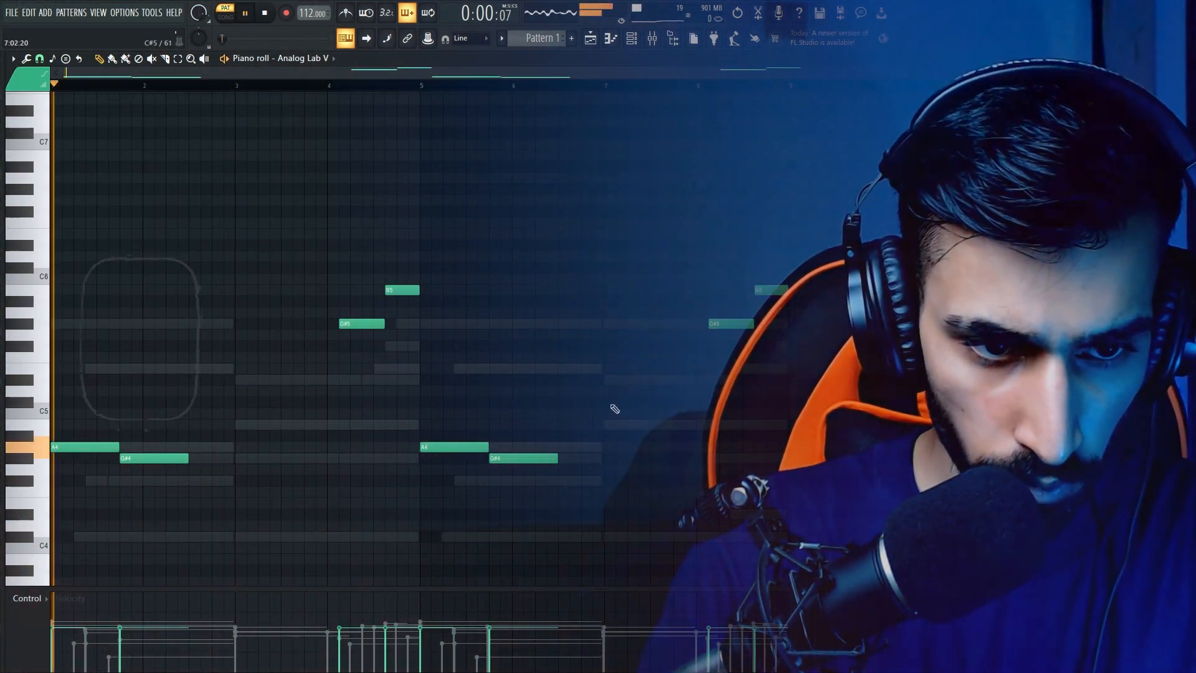
{"action": "left_click_drag", "start_coordinate": [481, 435], "coordinate": [467, 462]}
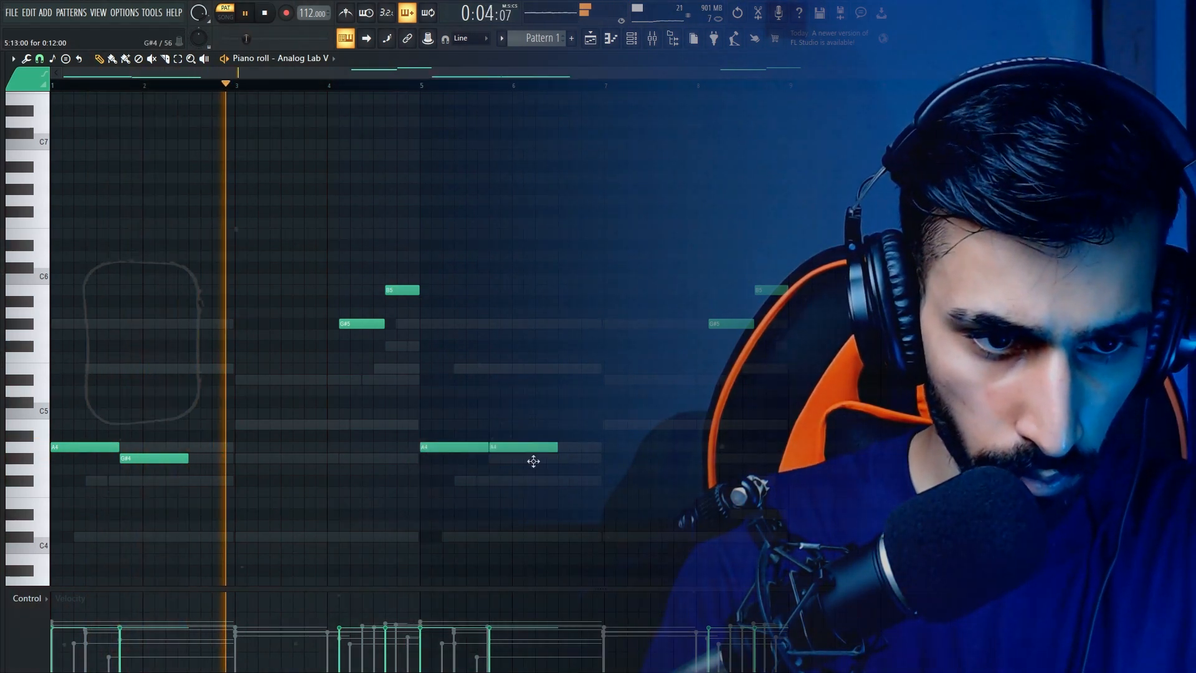
{"action": "left_click_drag", "start_coordinate": [772, 290], "coordinate": [772, 424]}
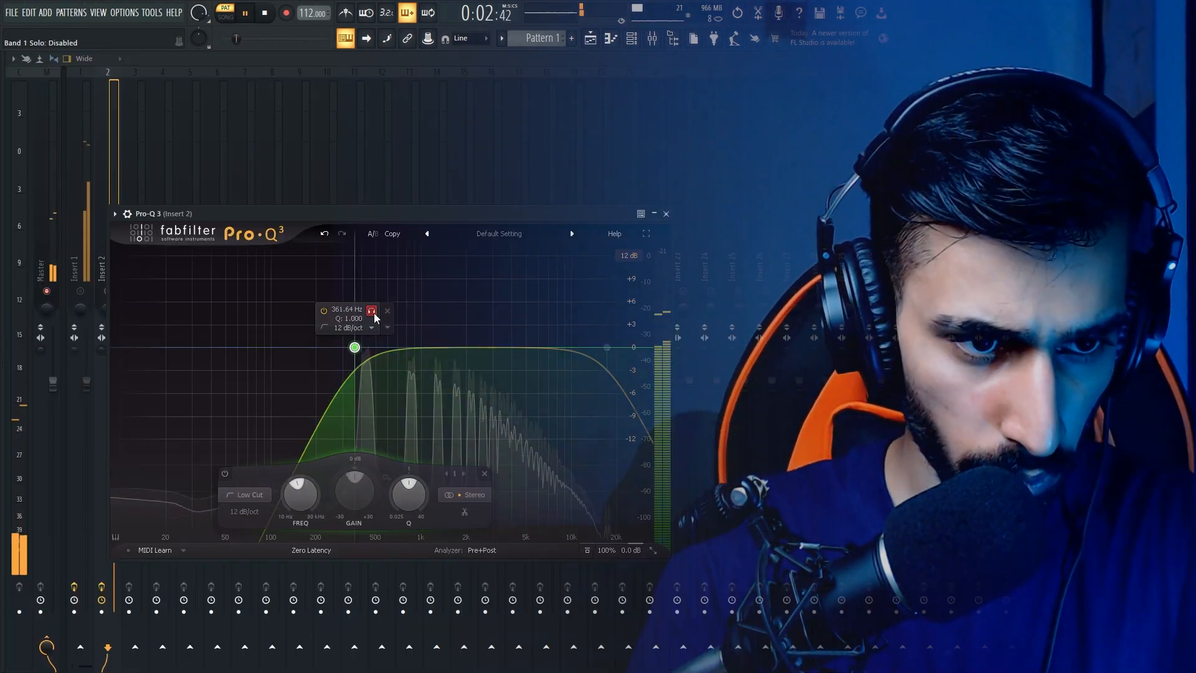
In Pro-Q 3, lower the high-cut frequency, and set the low cut to 36 dB/oct at about 376 Hz.
{"action": "left_click_drag", "start_coordinate": [596, 312], "coordinate": [549, 314]}
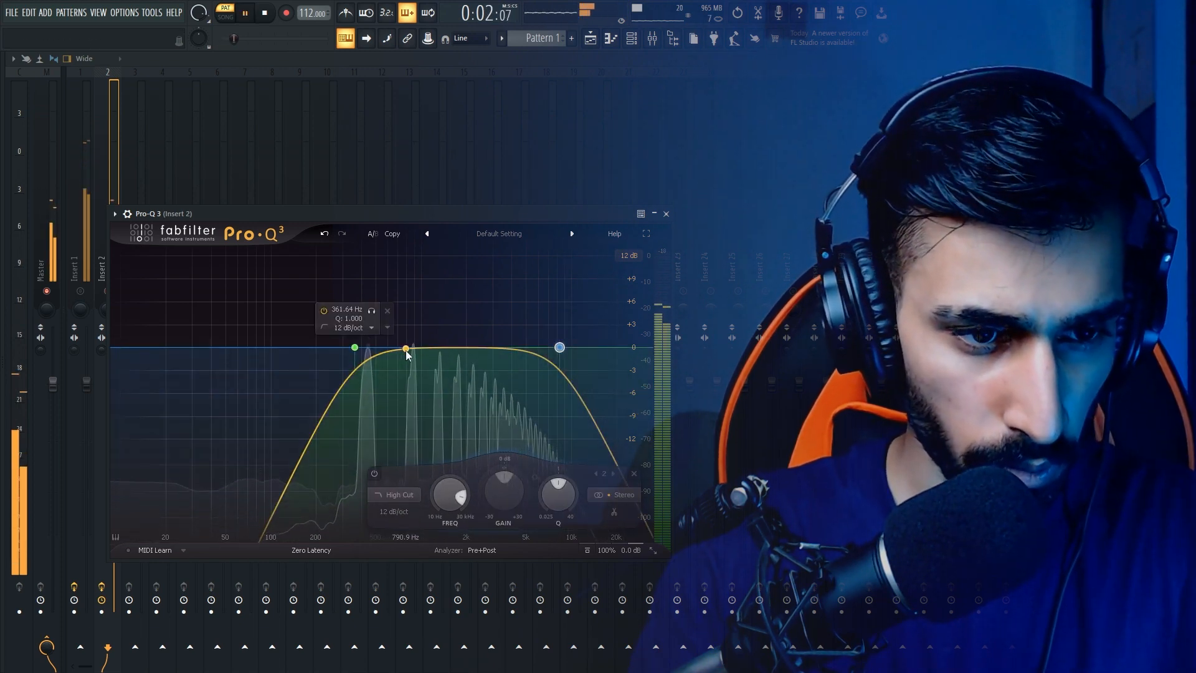
{"action": "left_click", "coordinate": [367, 327]}
{"action": "left_click", "coordinate": [352, 405]}
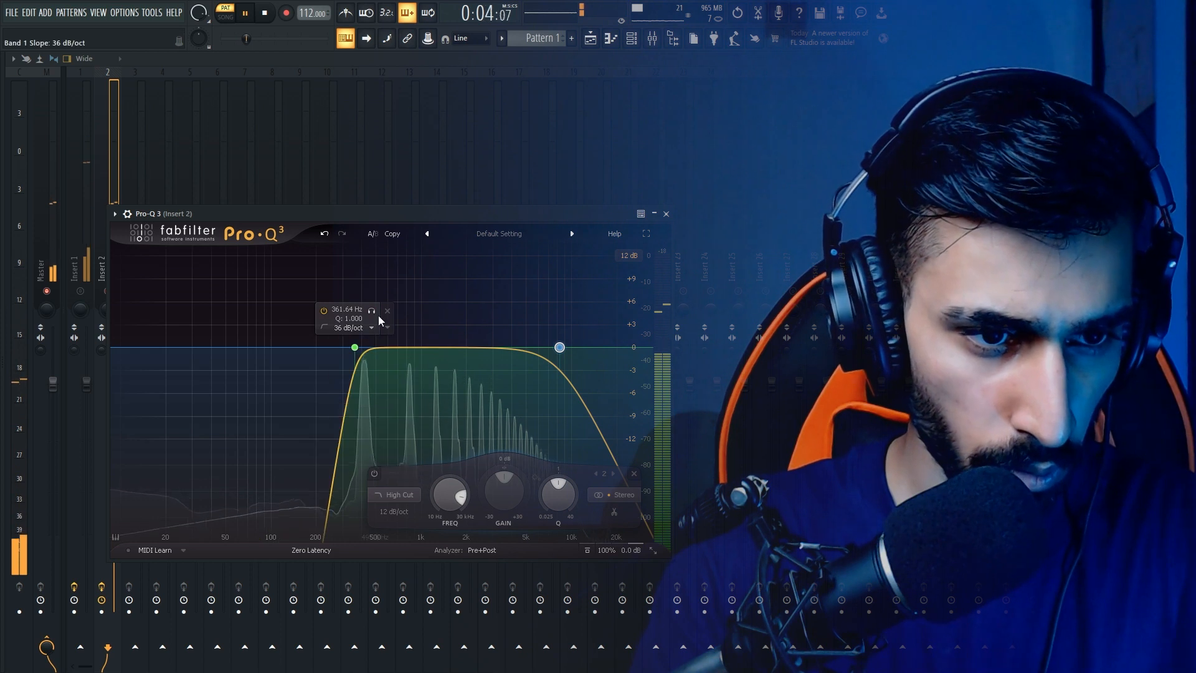
{"action": "left_click", "coordinate": [374, 311]}
{"action": "left_click_drag", "start_coordinate": [376, 315], "coordinate": [380, 315]}
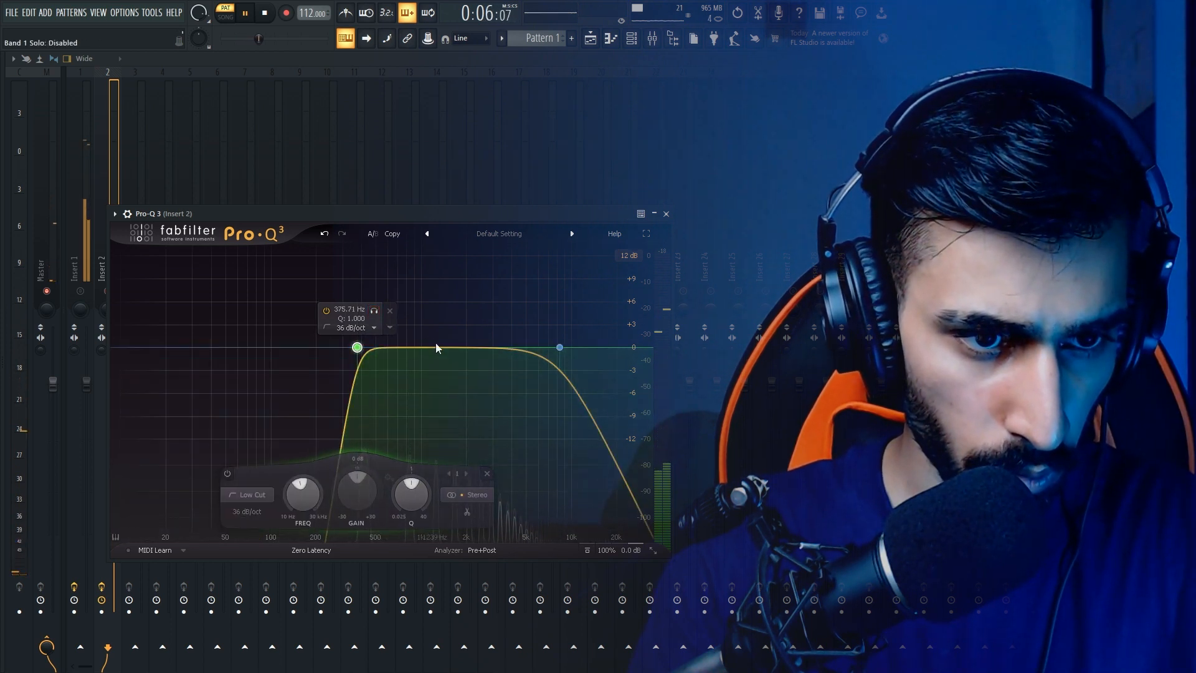
Add a bell band boosting about 1.7 dB around 3.3 kHz in Pro-Q 3.
{"action": "left_click", "coordinate": [507, 349]}
{"action": "left_click_drag", "start_coordinate": [503, 351], "coordinate": [501, 340]}
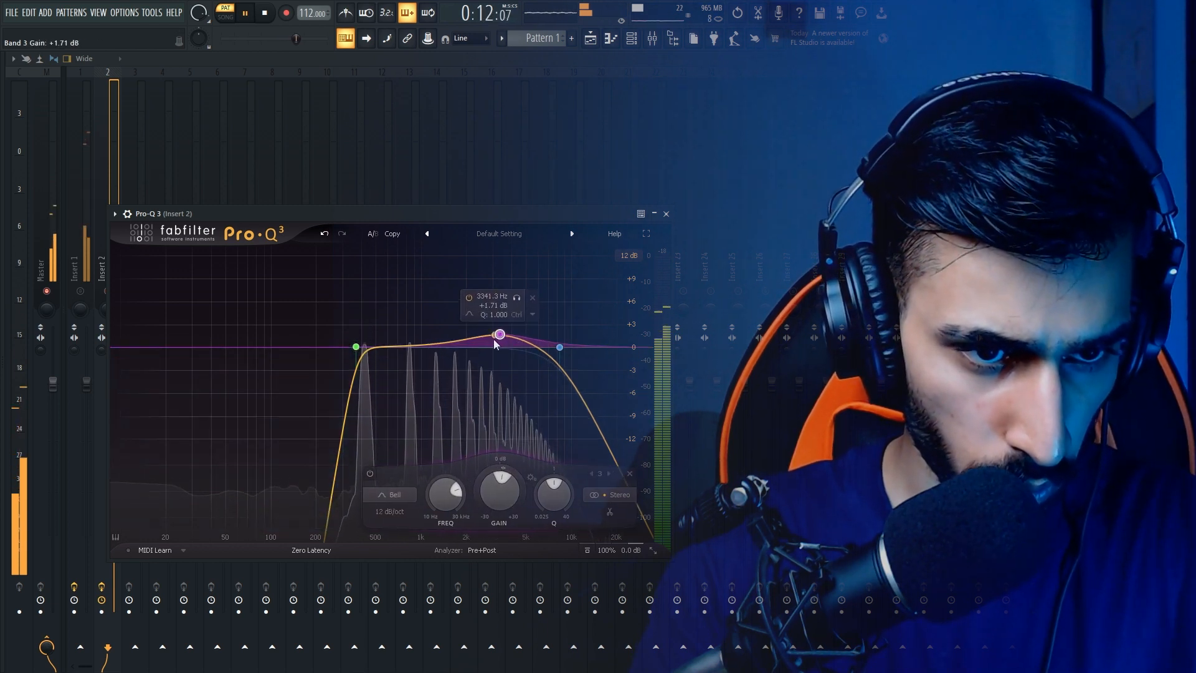
{"action": "left_click", "coordinate": [439, 347]}
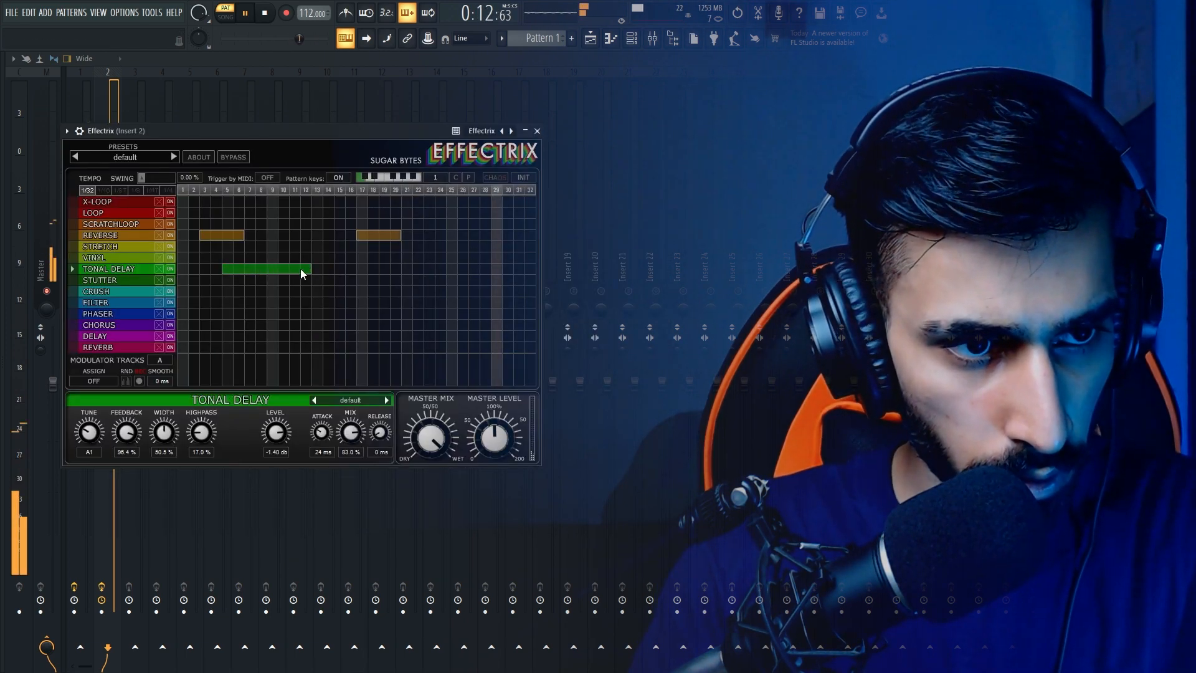
Advance the Effectrix Tonal Delay preset past default and A5 to the following one.
{"action": "left_click", "coordinate": [387, 401]}
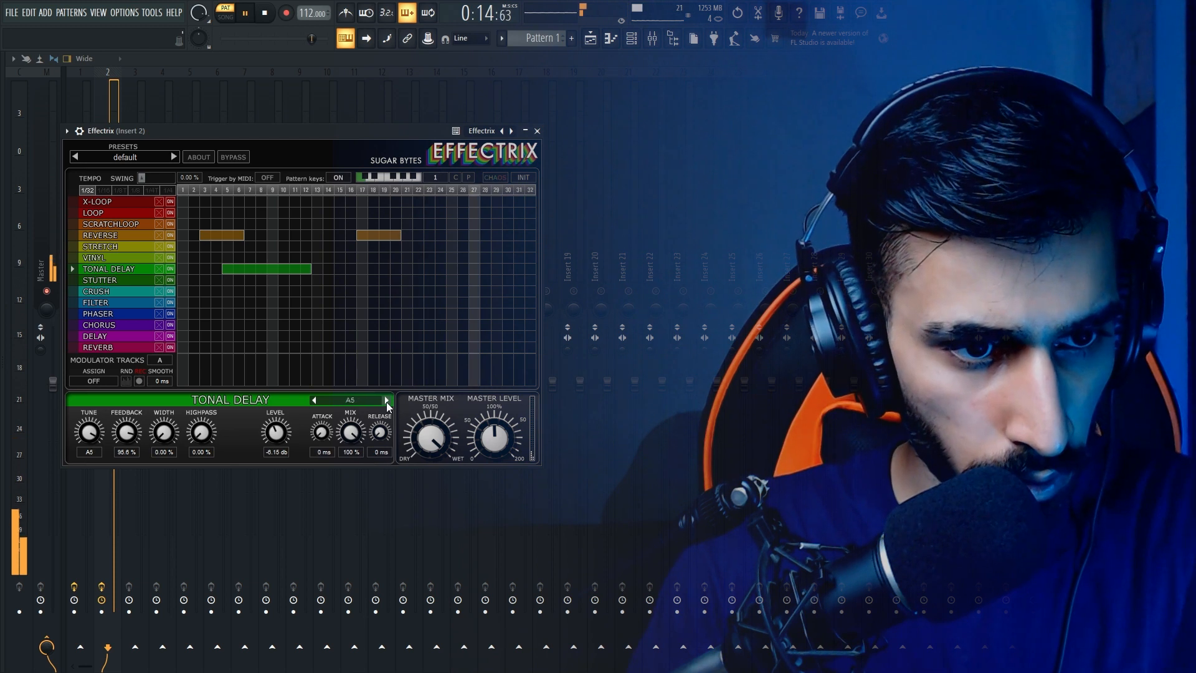
{"action": "left_click", "coordinate": [387, 401]}
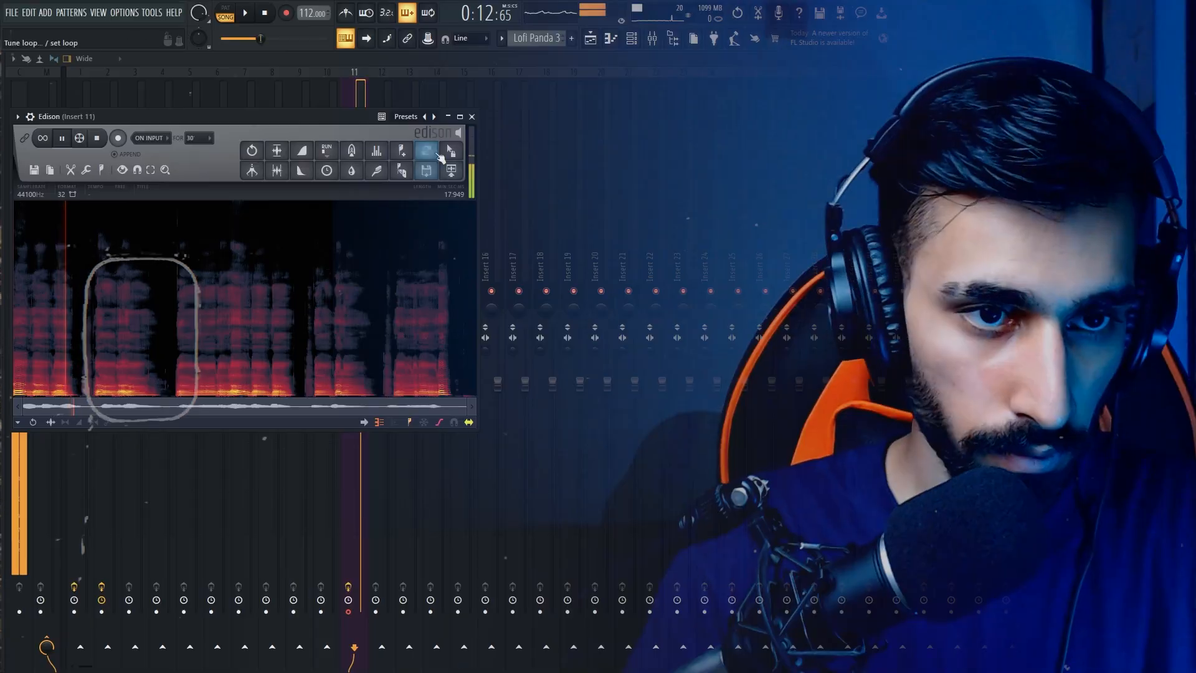
Copy the recorded audio from Edison into the project.
{"action": "left_click_drag", "start_coordinate": [450, 150], "coordinate": [324, 311]}
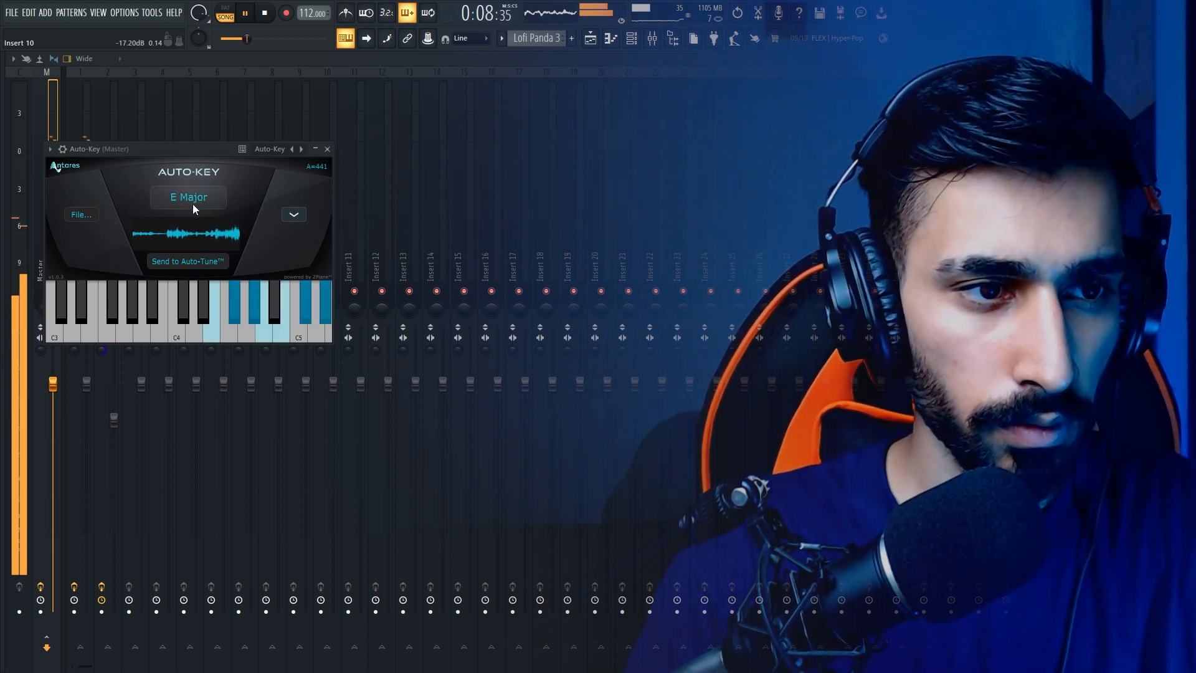
Close the Auto-Key plugin on the Master and the Fruity parametric EQ 2 on the recorded audio's mixer track.
{"action": "left_click", "coordinate": [328, 151]}
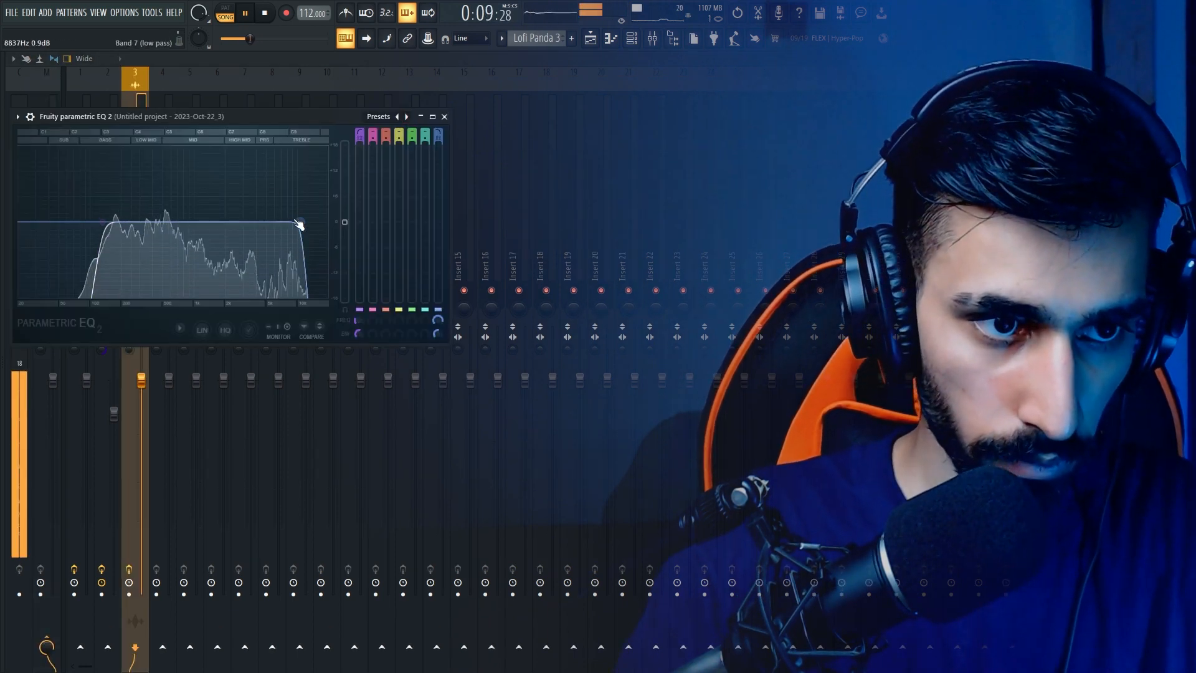
{"action": "left_click", "coordinate": [445, 117]}
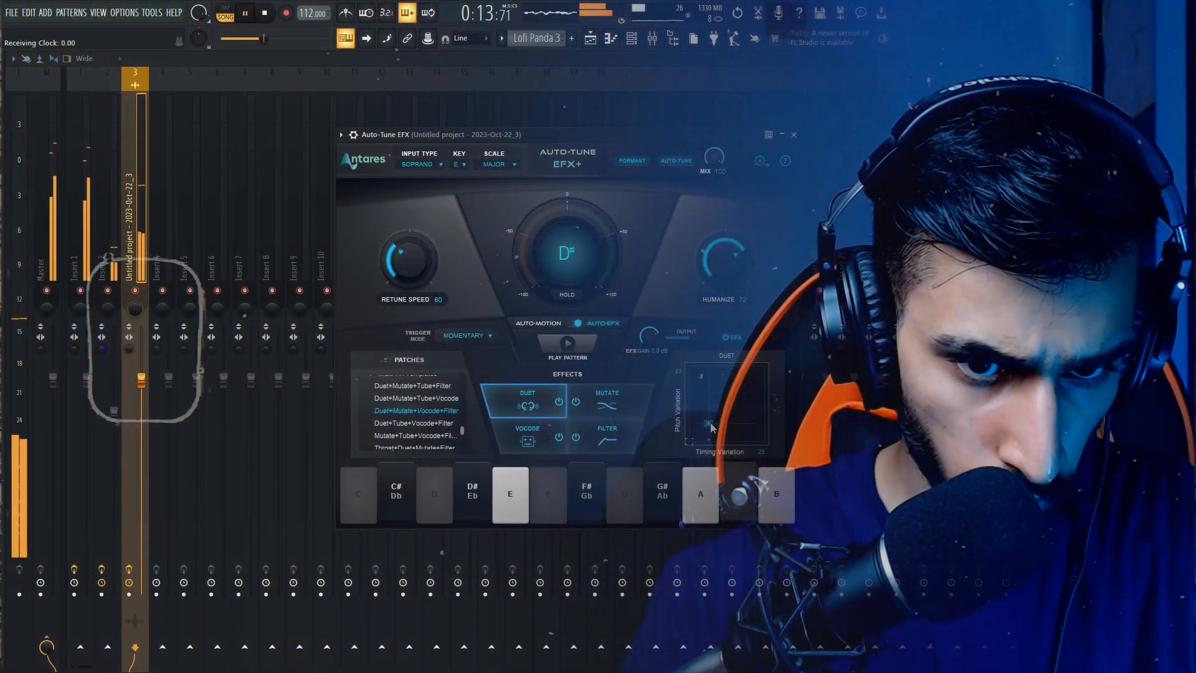
Fine-tune the Duet effect's pitch and timing variation in Auto-Tune EFX+, and close the plugin.
{"action": "left_click_drag", "start_coordinate": [710, 423], "coordinate": [715, 419]}
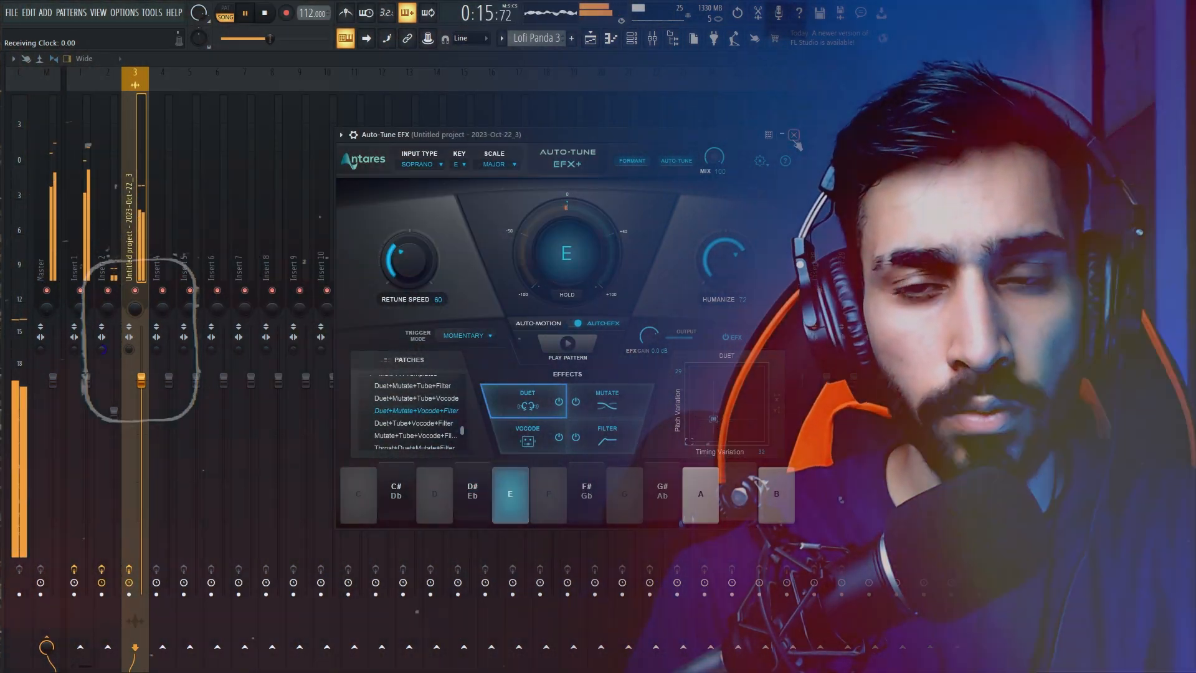
{"action": "left_click", "coordinate": [794, 135]}
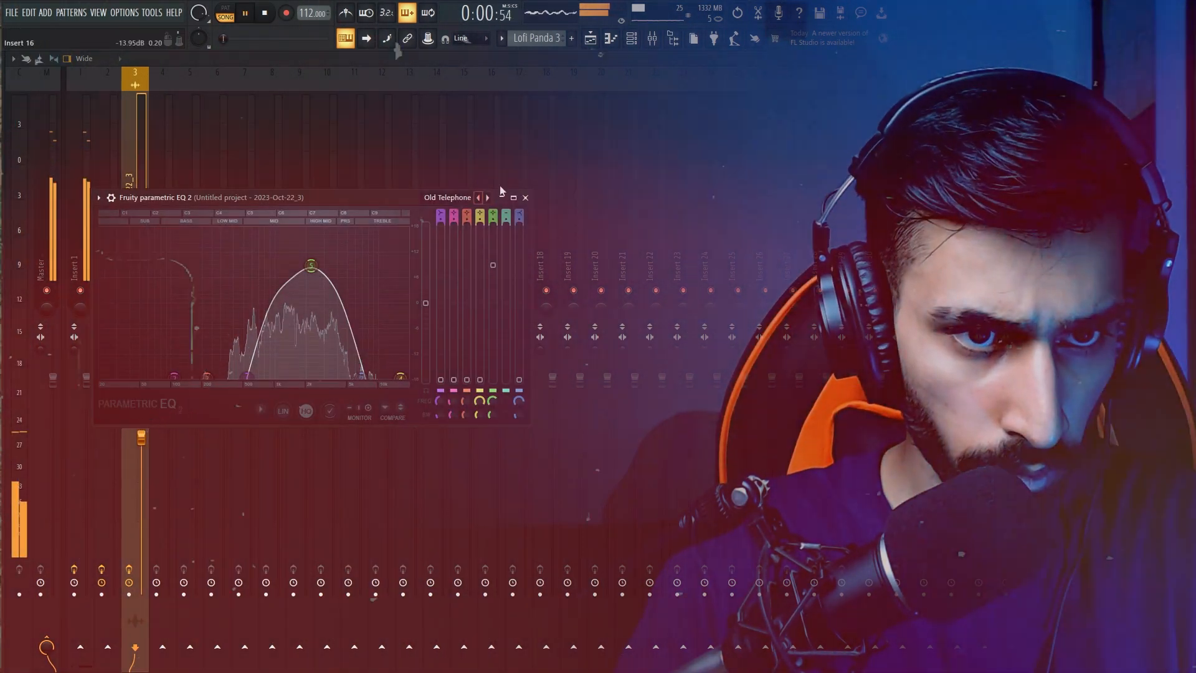
{"action": "left_click", "coordinate": [500, 187]}
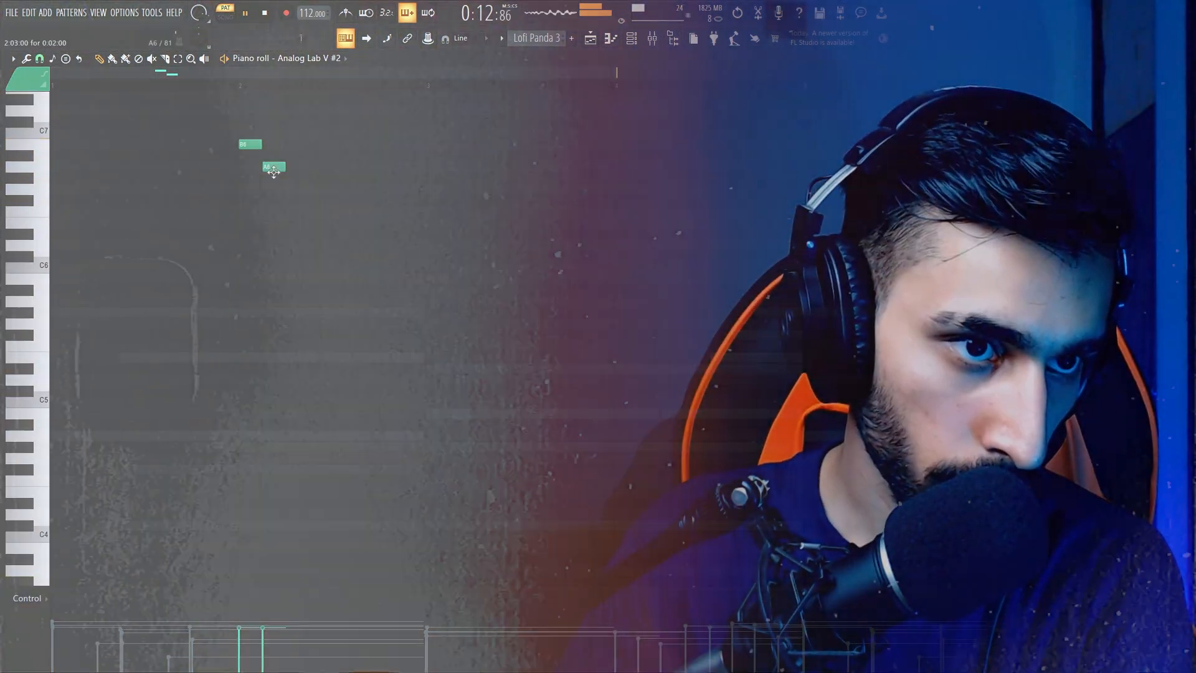
Continue the descending line in bar 2 of Analog Lab V #2 with G#6, F#6 and another G#6.
{"action": "left_click", "coordinate": [293, 178]}
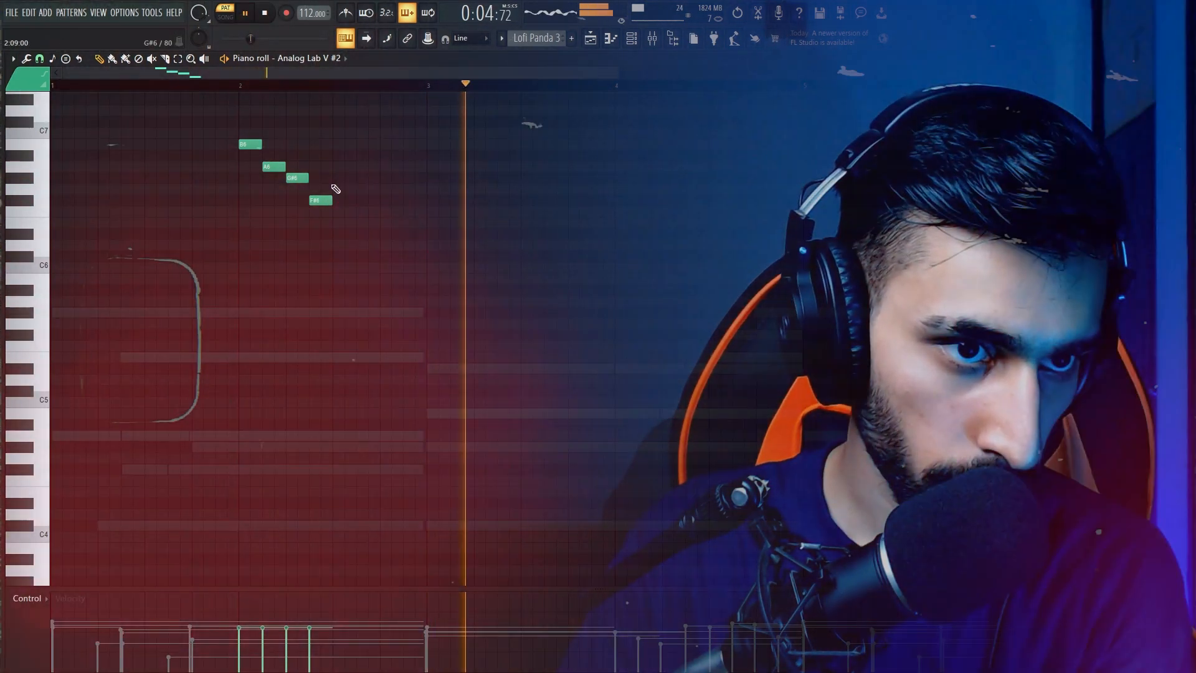
{"action": "left_click", "coordinate": [361, 177]}
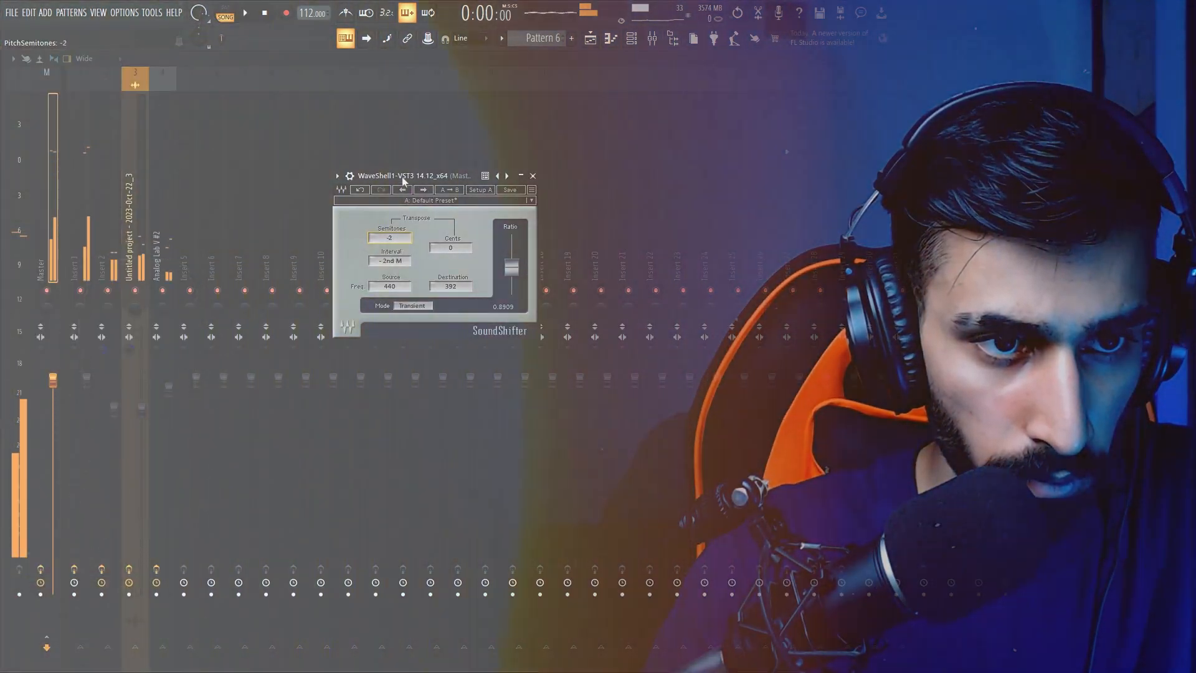
{"action": "left_click_drag", "start_coordinate": [402, 177], "coordinate": [414, 176]}
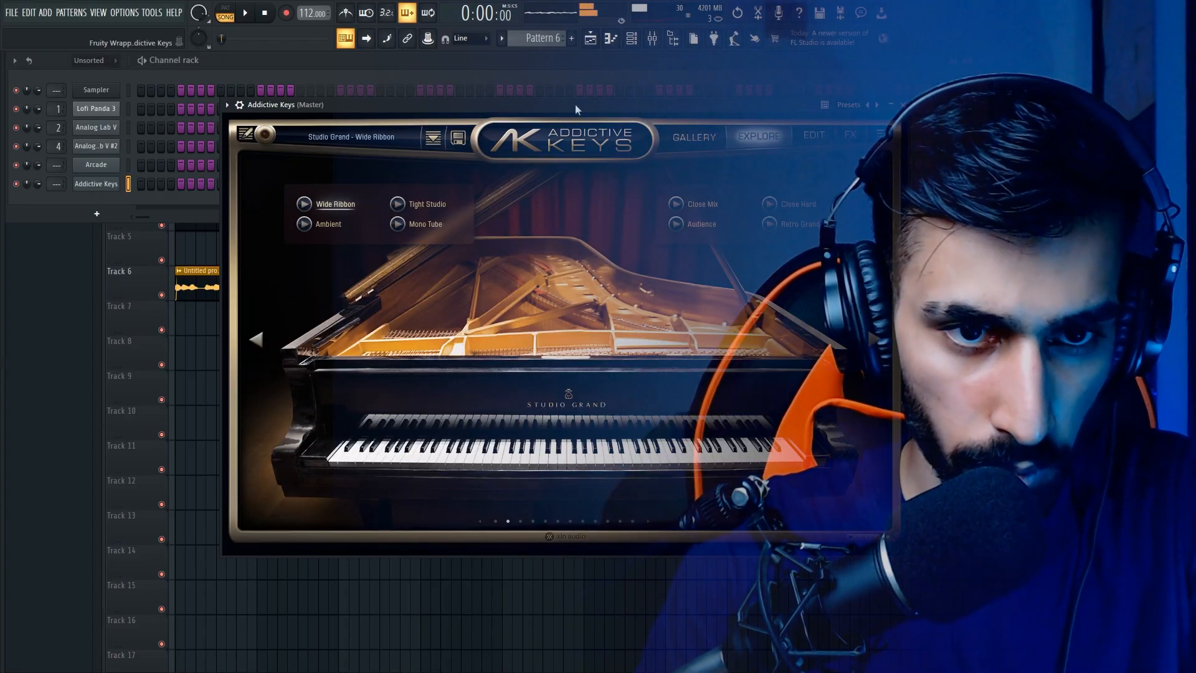
Close the Addictive Keys plugin, open its piano roll and place a two-bar C#4 note at bar 1.
{"action": "left_click", "coordinate": [902, 106]}
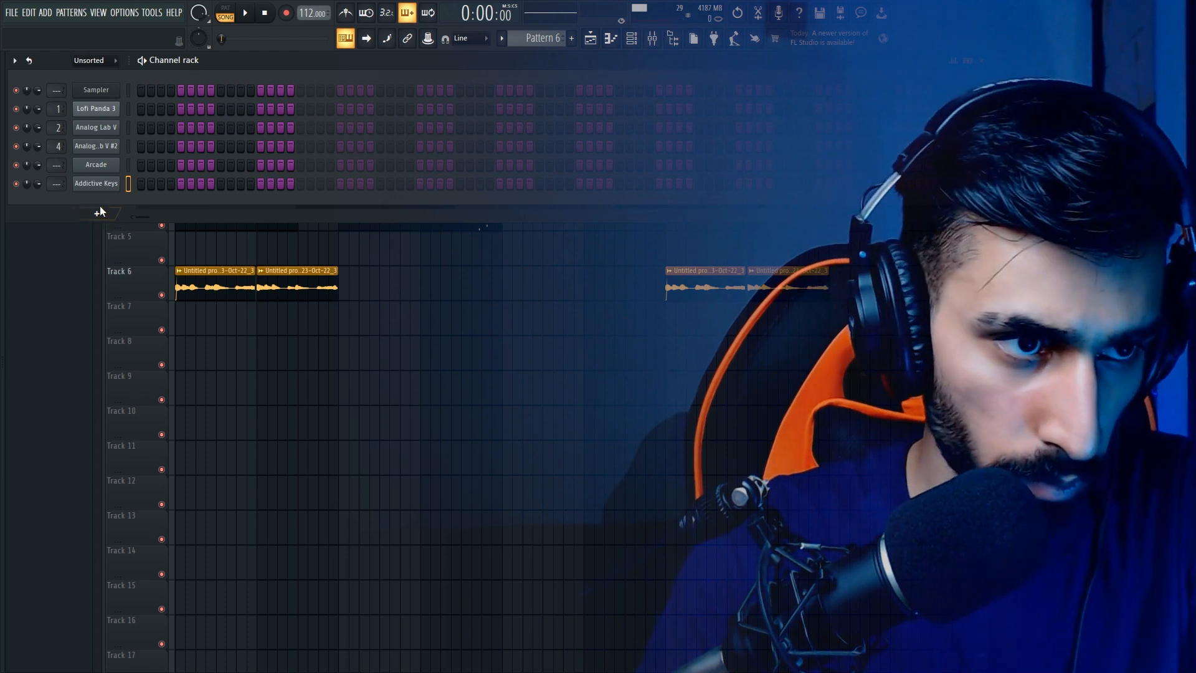
{"action": "right_click", "coordinate": [118, 183]}
{"action": "left_click", "coordinate": [131, 183]}
{"action": "scroll", "coordinate": [133, 283], "scroll_direction": "down", "scroll_amount": 2}
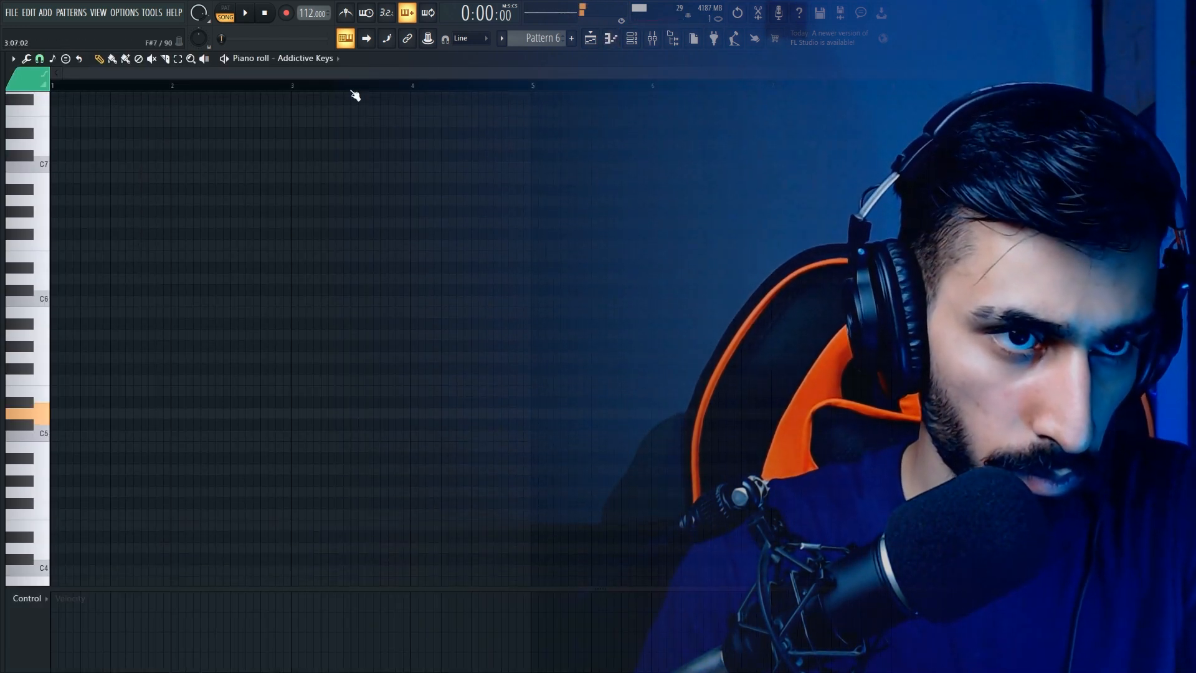
{"action": "scroll", "coordinate": [541, 39], "scroll_direction": "up", "scroll_amount": 1}
{"action": "scroll", "coordinate": [280, 313], "scroll_direction": "down", "scroll_amount": 3}
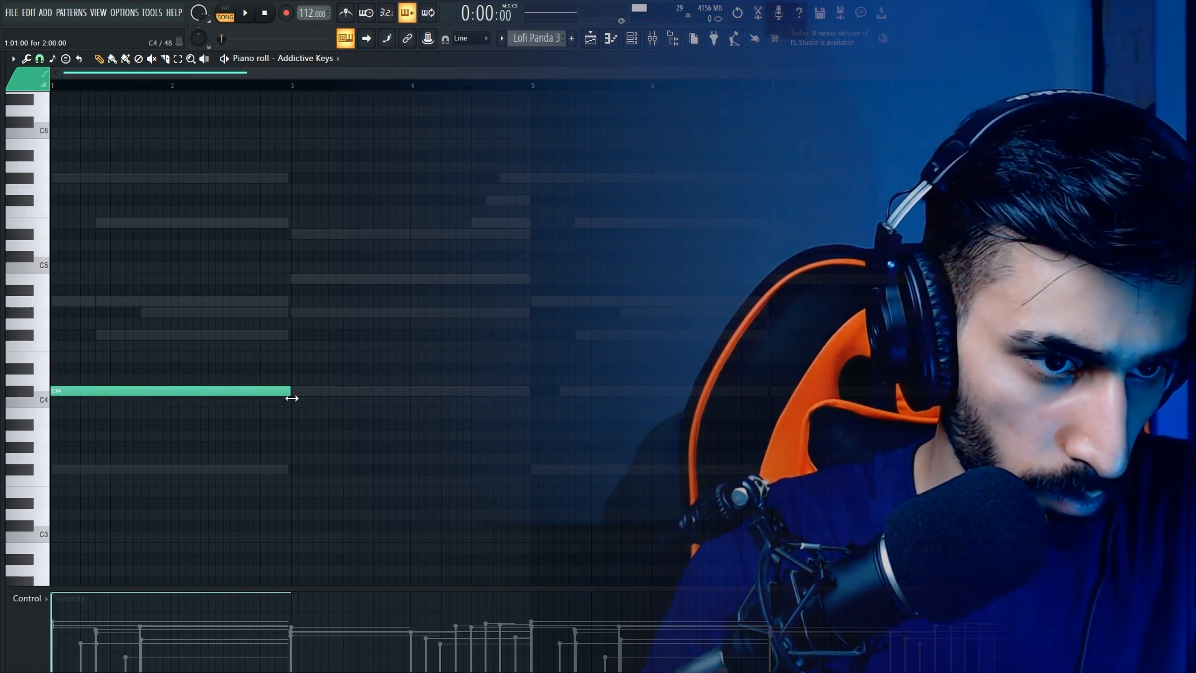
Stack two-bar F#4, A4, G#5 and E5 notes from bar 1 to build the Addictive Keys chord, with playback running.
{"action": "left_click_drag", "start_coordinate": [87, 334], "coordinate": [22, 303]}
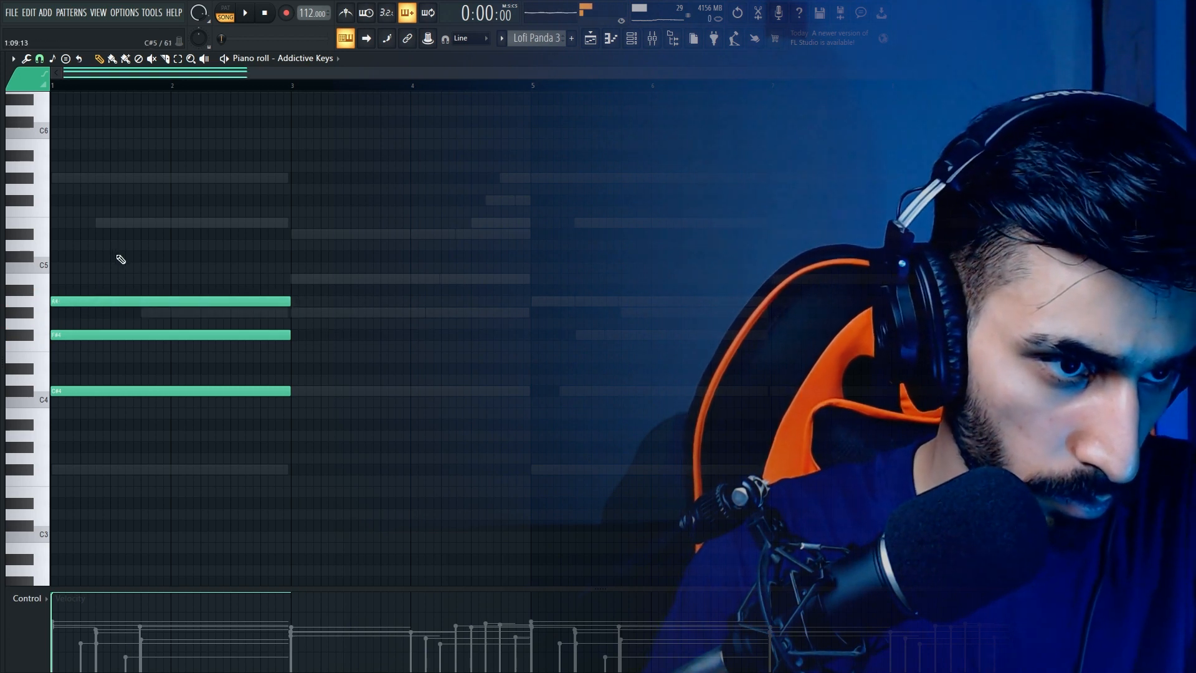
{"action": "key", "text": "space"}
{"action": "left_click", "coordinate": [59, 177]}
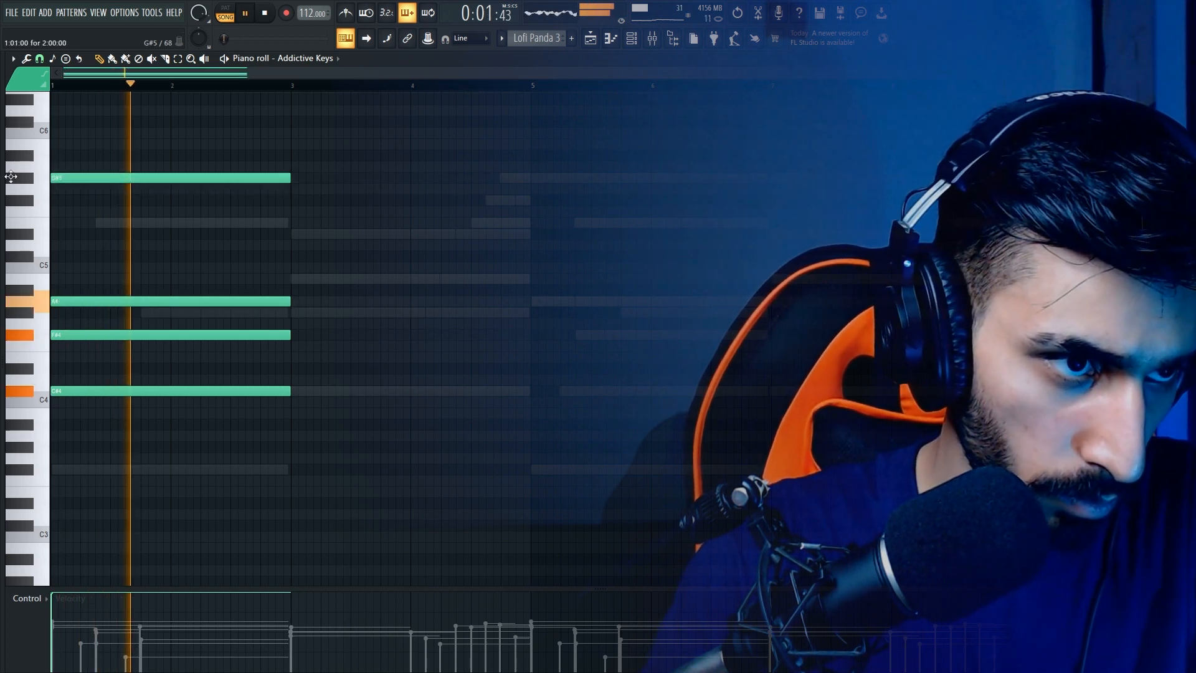
{"action": "left_click", "coordinate": [111, 221]}
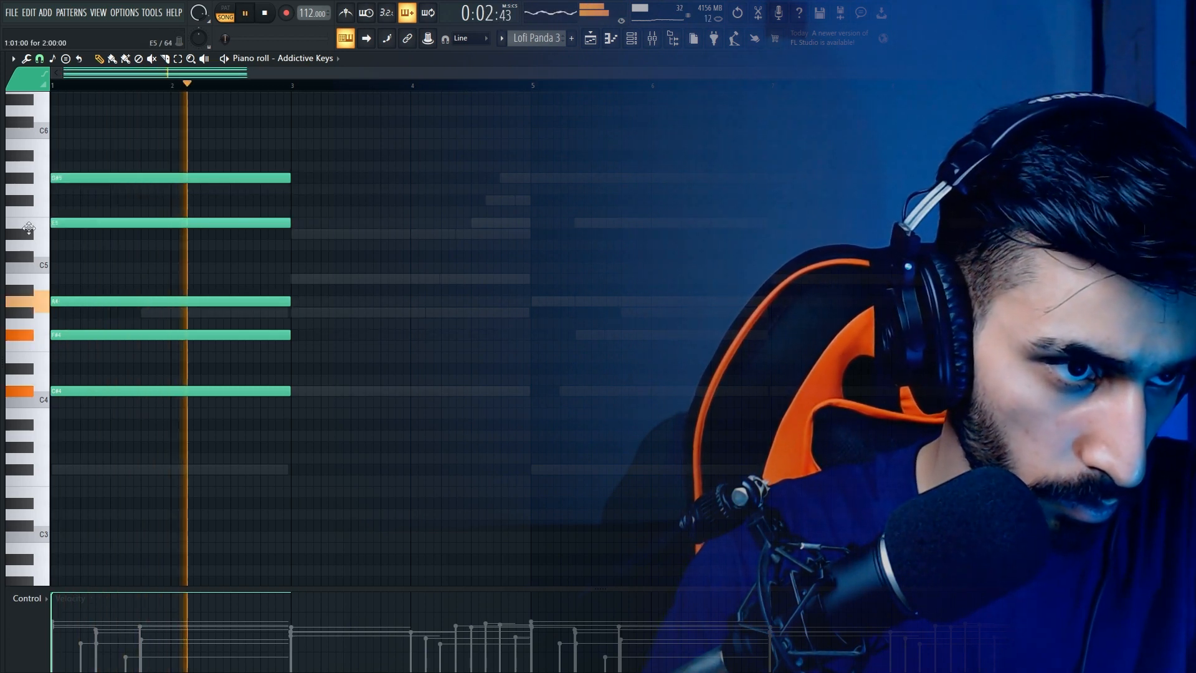
Add a G#4 ending with the first chord, and build a two-bar chord of C#4, G#4, B4 and D#5 from bar 3.
{"action": "left_click", "coordinate": [147, 312]}
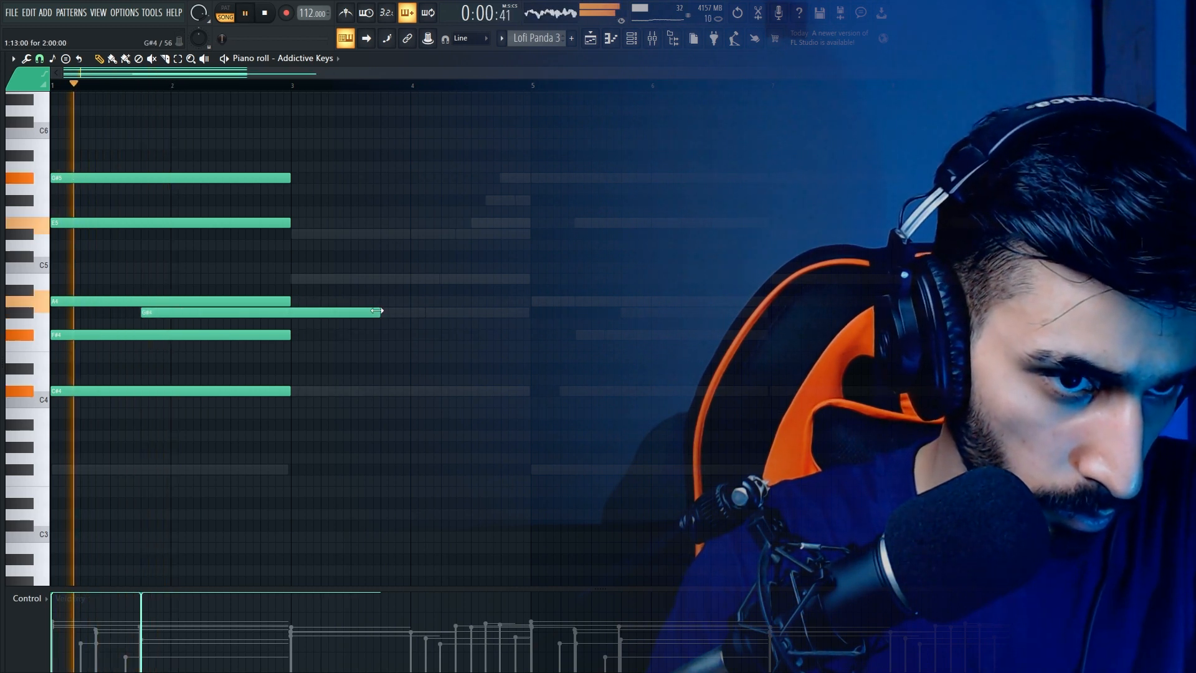
{"action": "left_click_drag", "start_coordinate": [377, 310], "coordinate": [291, 312]}
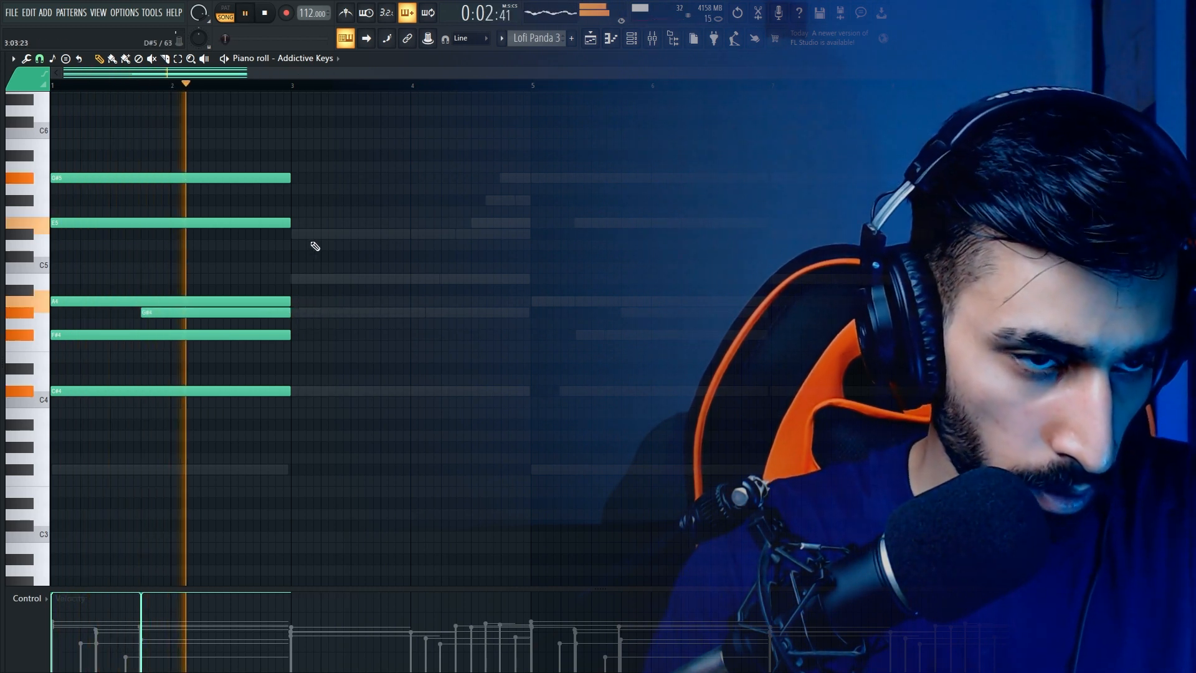
{"action": "left_click", "coordinate": [296, 390]}
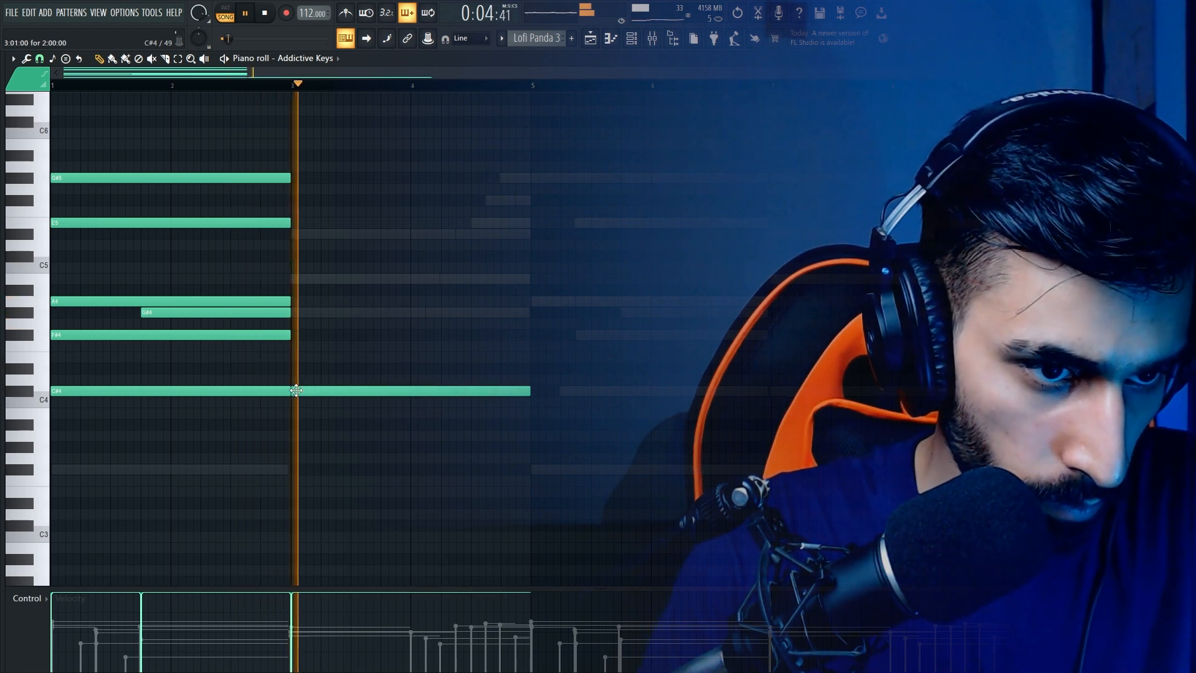
{"action": "key", "text": "space"}
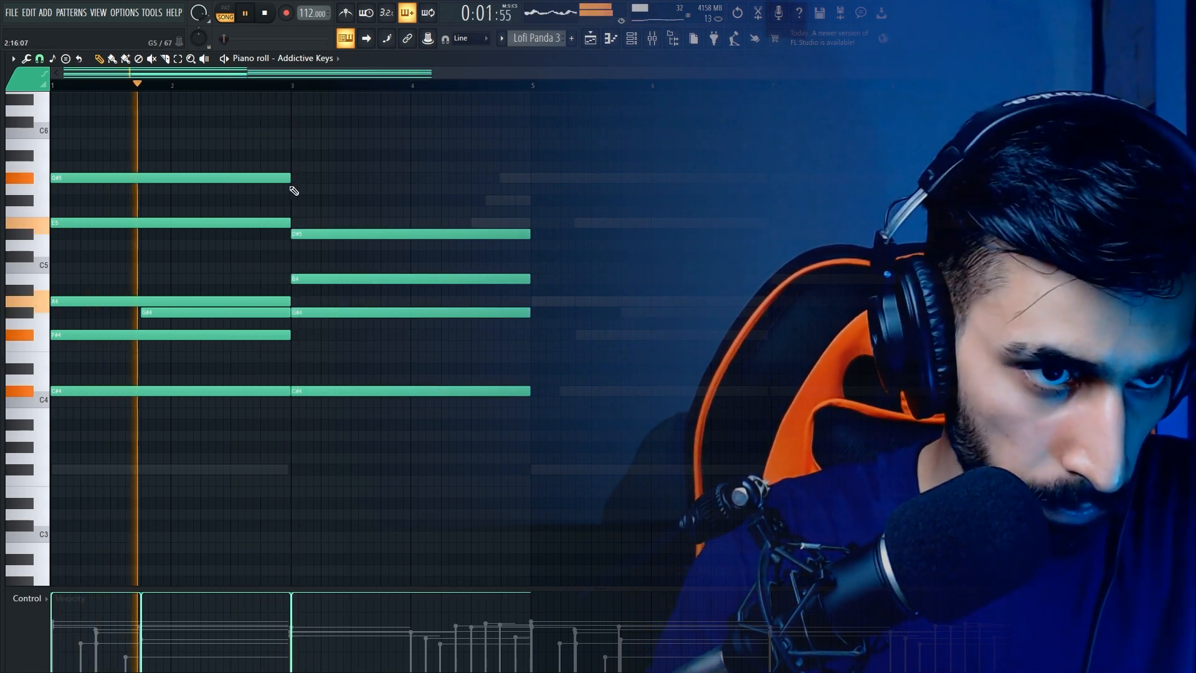
Add a short E5 late in bar 4 that ends at bar 5, and lower the velocities of the chord notes.
{"action": "left_click", "coordinate": [472, 222]}
{"action": "left_click_drag", "start_coordinate": [708, 223], "coordinate": [531, 232]}
{"action": "left_click_drag", "start_coordinate": [471, 609], "coordinate": [194, 613]}
Duplicate the four-bar chord progression from bar 5 onward, and transpose all notes up one octave.
{"action": "left_click_drag", "start_coordinate": [509, 174], "coordinate": [8, 417]}
{"action": "key", "text": "ctrl+b"}
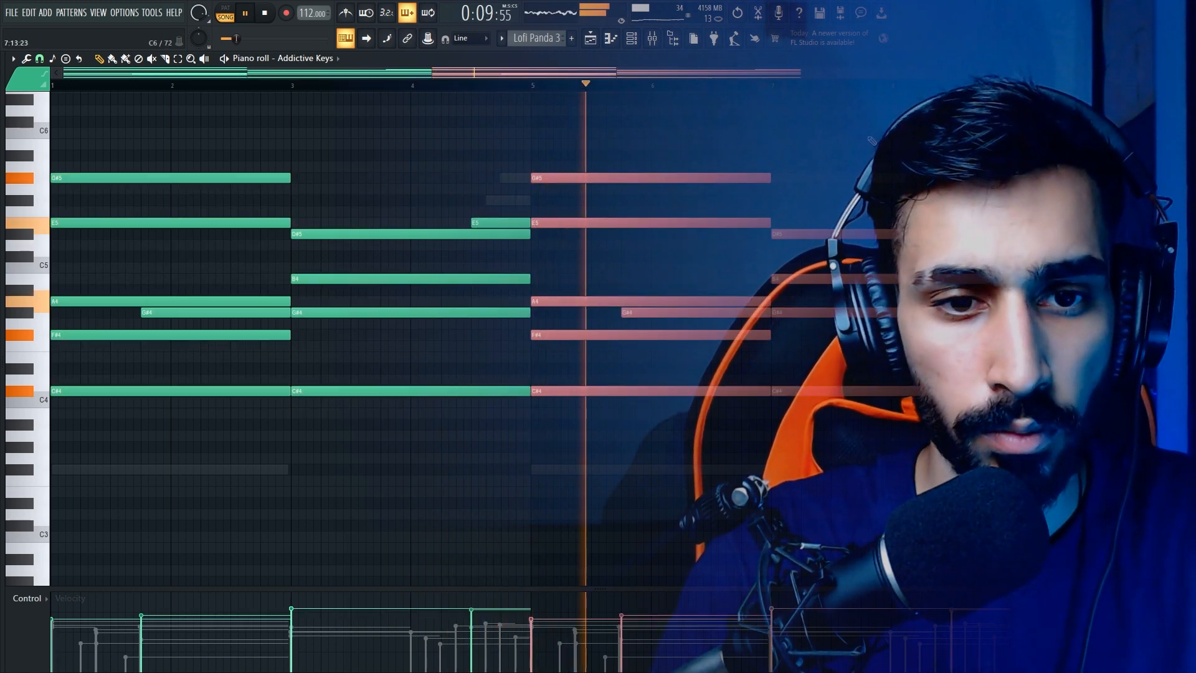
{"action": "key", "text": "ctrl+d"}
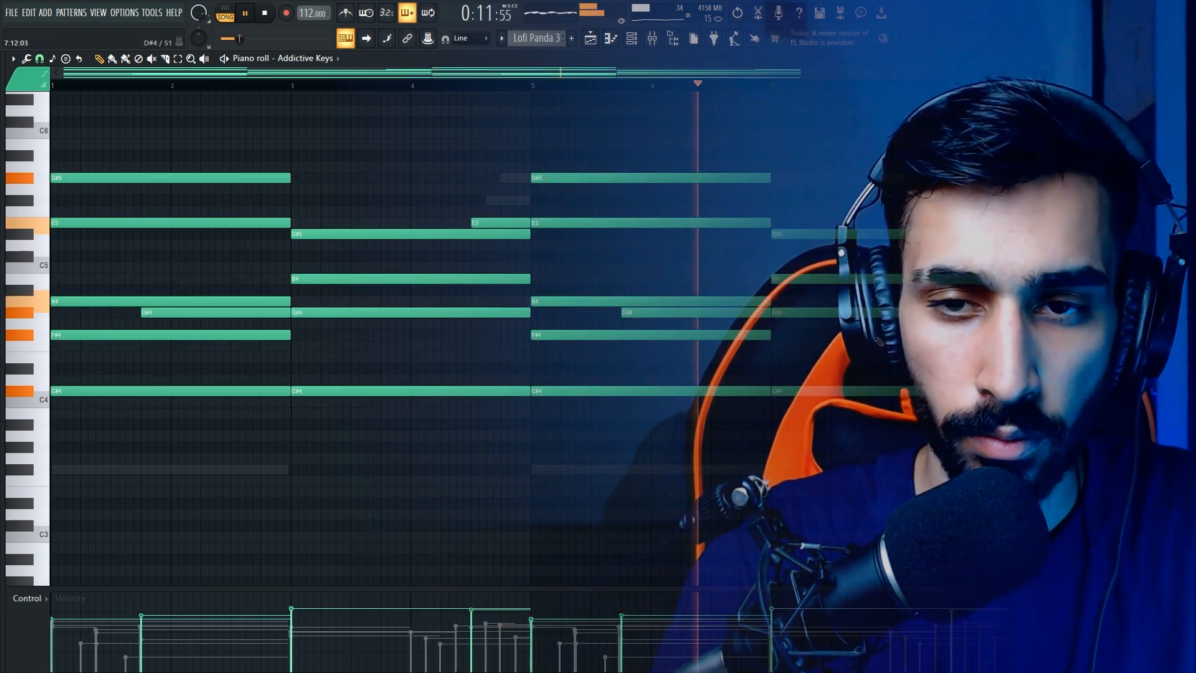
{"action": "key", "text": "ctrl+Up"}
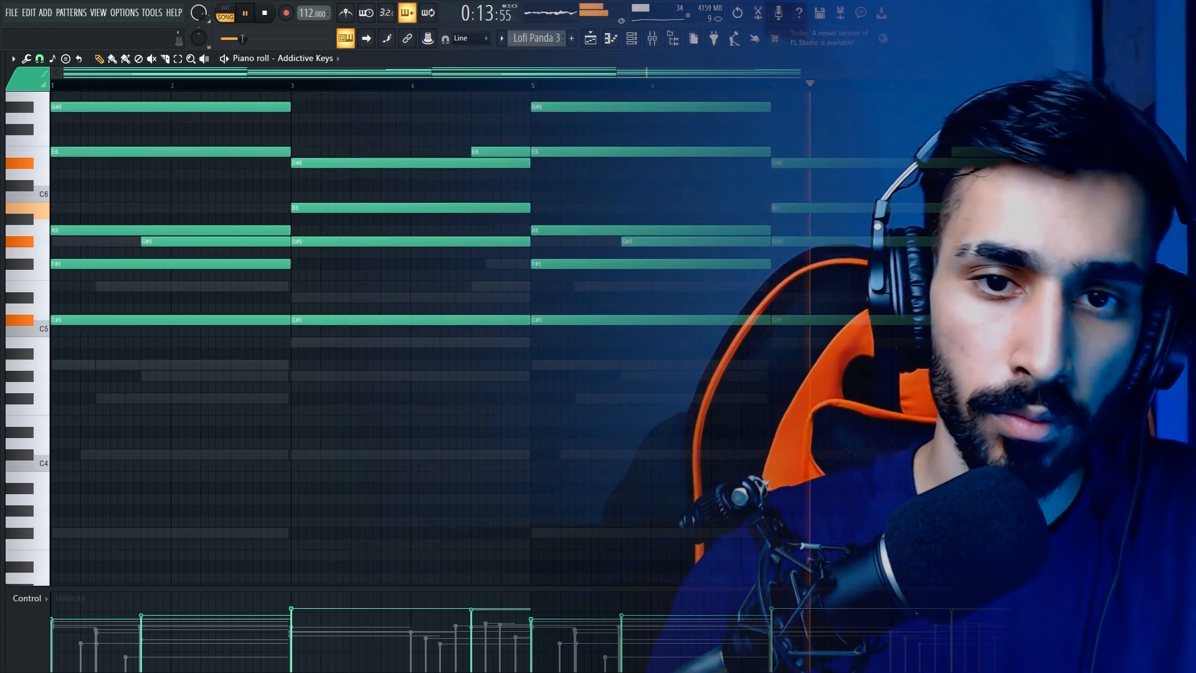
Add short passing notes: an E5 ending at bar 3, an E5 before the G#5 in bar 5, and an A5 ending bar 6.
{"action": "scroll", "coordinate": [1010, 185], "scroll_direction": "up", "scroll_amount": 4}
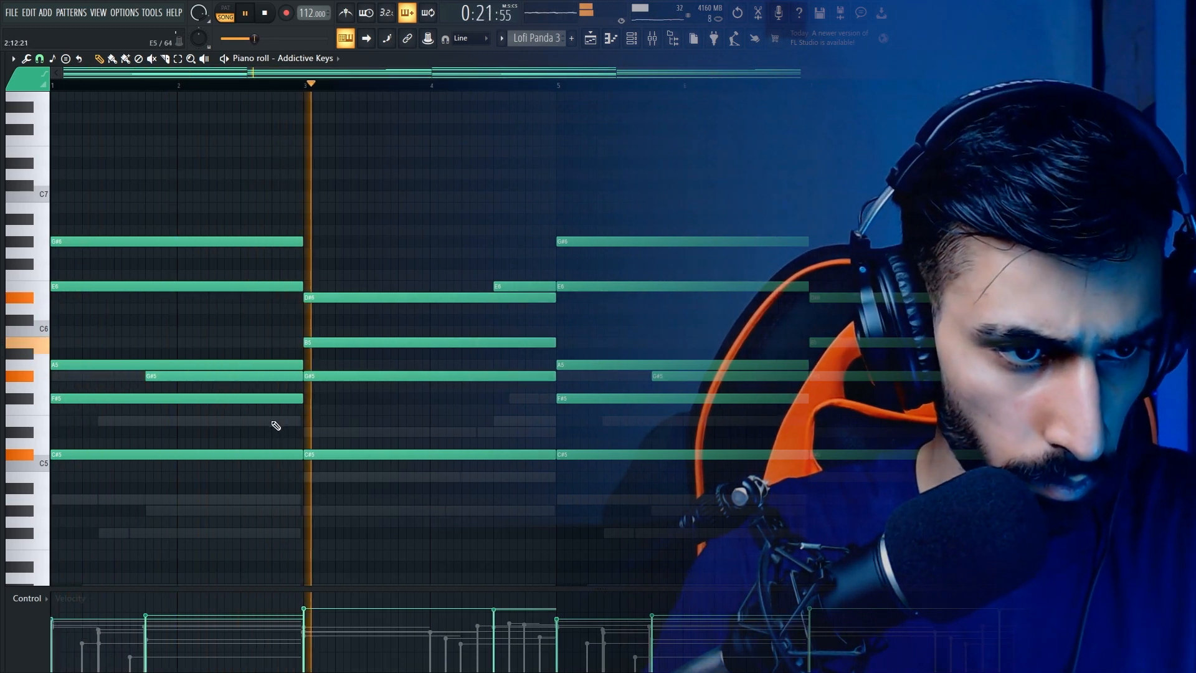
{"action": "left_click", "coordinate": [275, 421]}
{"action": "left_click_drag", "start_coordinate": [330, 421], "coordinate": [302, 420]}
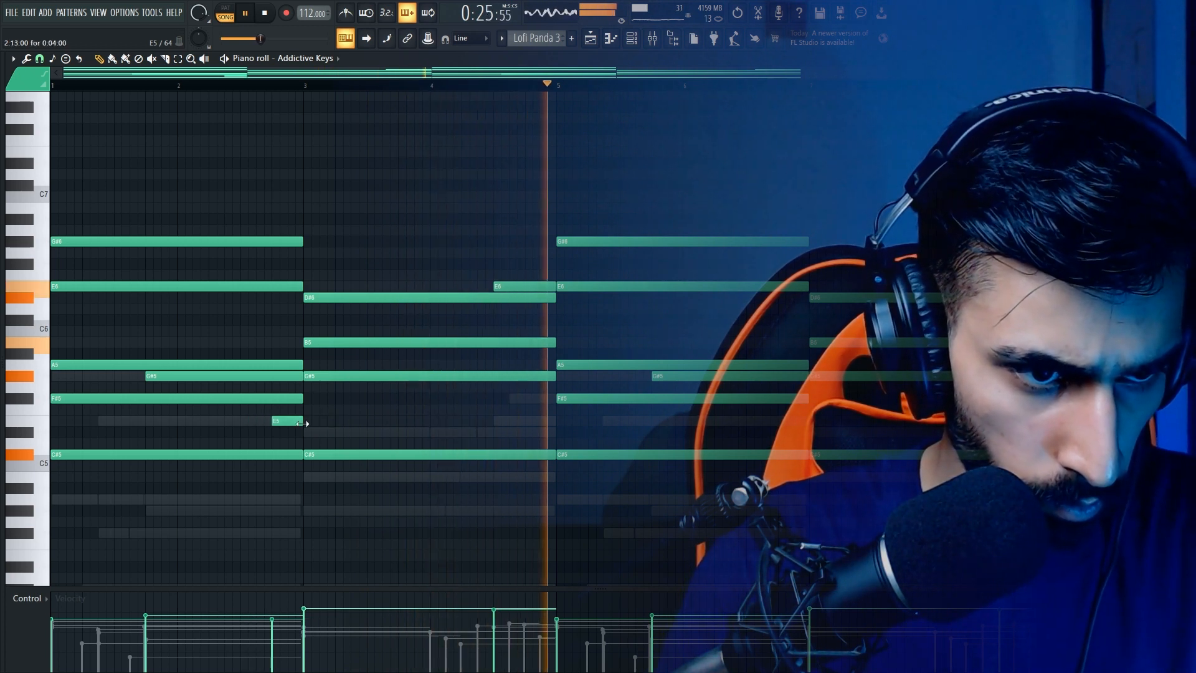
{"action": "key", "text": "space"}
{"action": "left_click", "coordinate": [635, 420]}
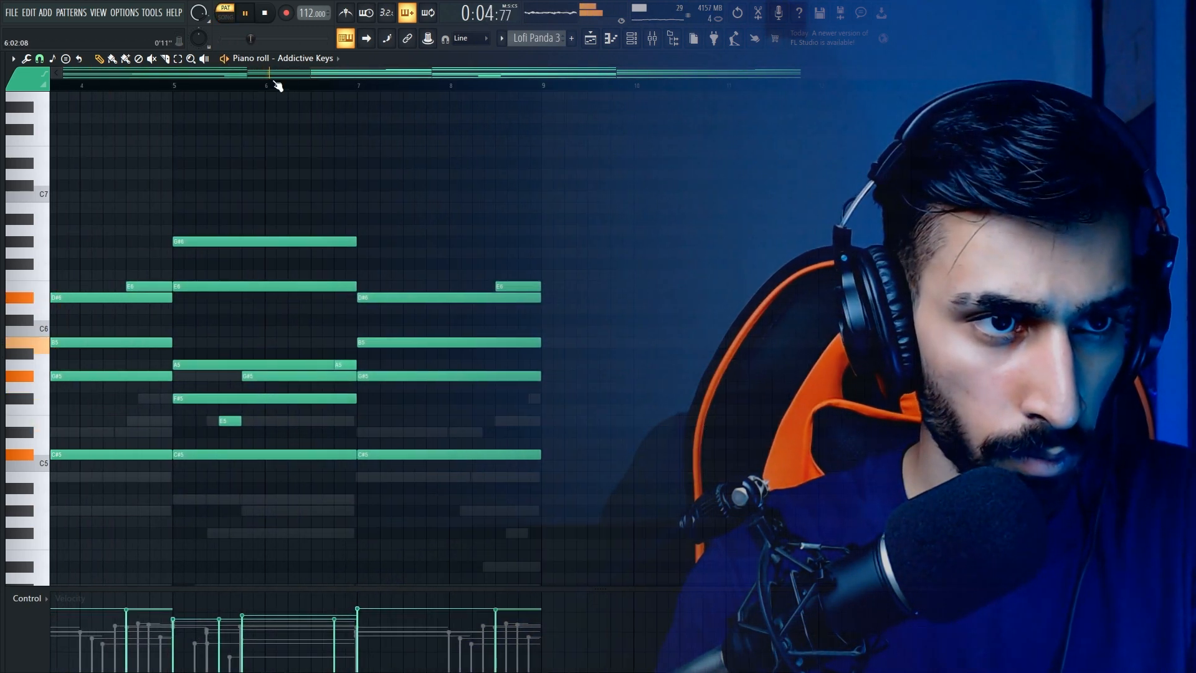
Copy the two-bar F#5 notes at bars 1 and 5 and the G#5 notes at bars 3 and 7 one octave lower.
{"action": "left_click_drag", "start_coordinate": [312, 74], "coordinate": [60, 74]}
{"action": "key", "text": "space"}
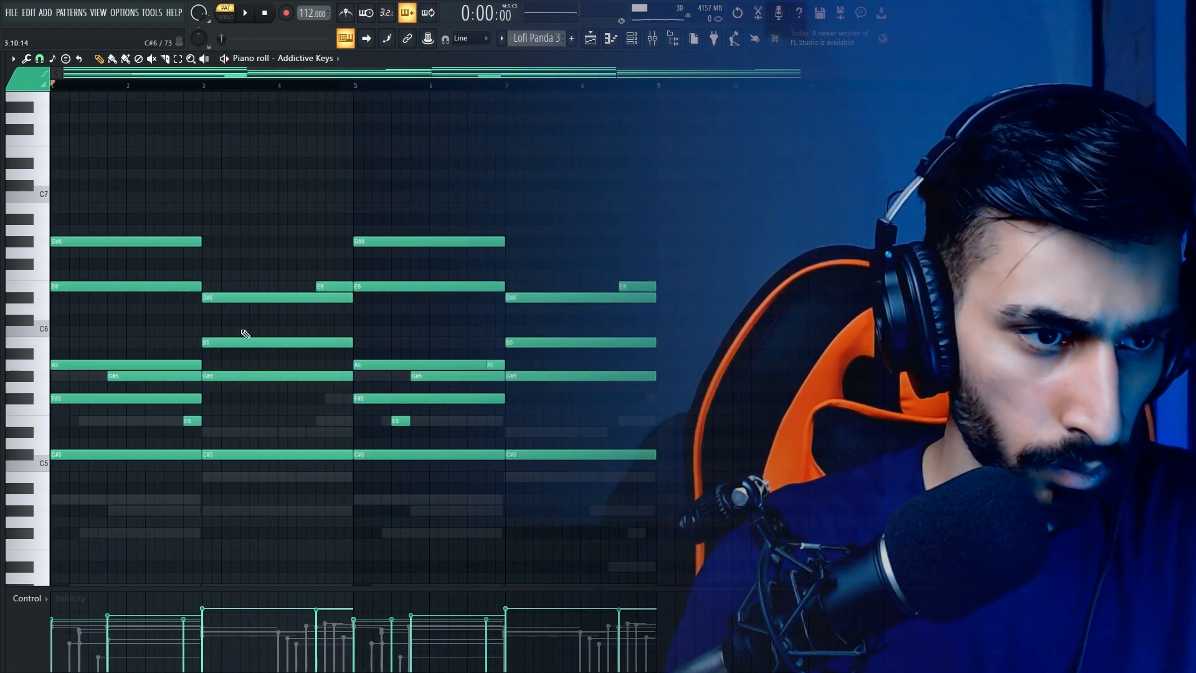
{"action": "scroll", "coordinate": [239, 367], "scroll_direction": "down", "scroll_amount": 1}
{"action": "key", "text": "space"}
{"action": "left_click", "coordinate": [111, 367], "text": "ctrl+shift"}
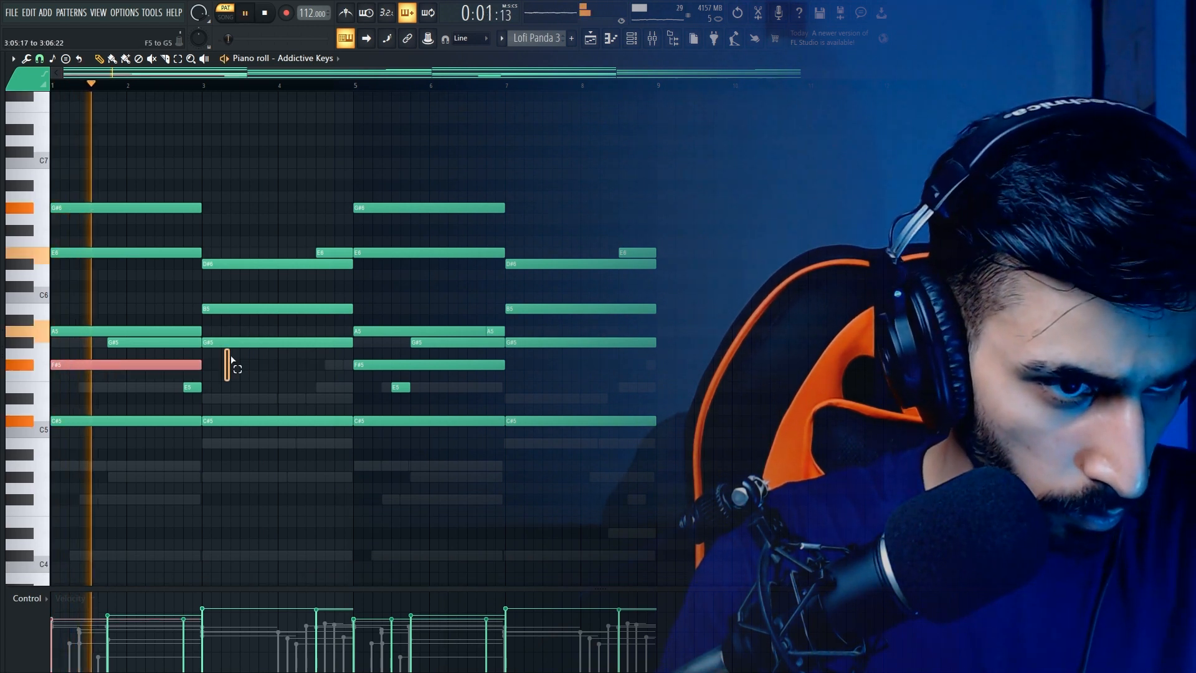
{"action": "left_click", "coordinate": [245, 343], "text": "ctrl+shift"}
{"action": "left_click", "coordinate": [372, 364], "text": "ctrl+shift"}
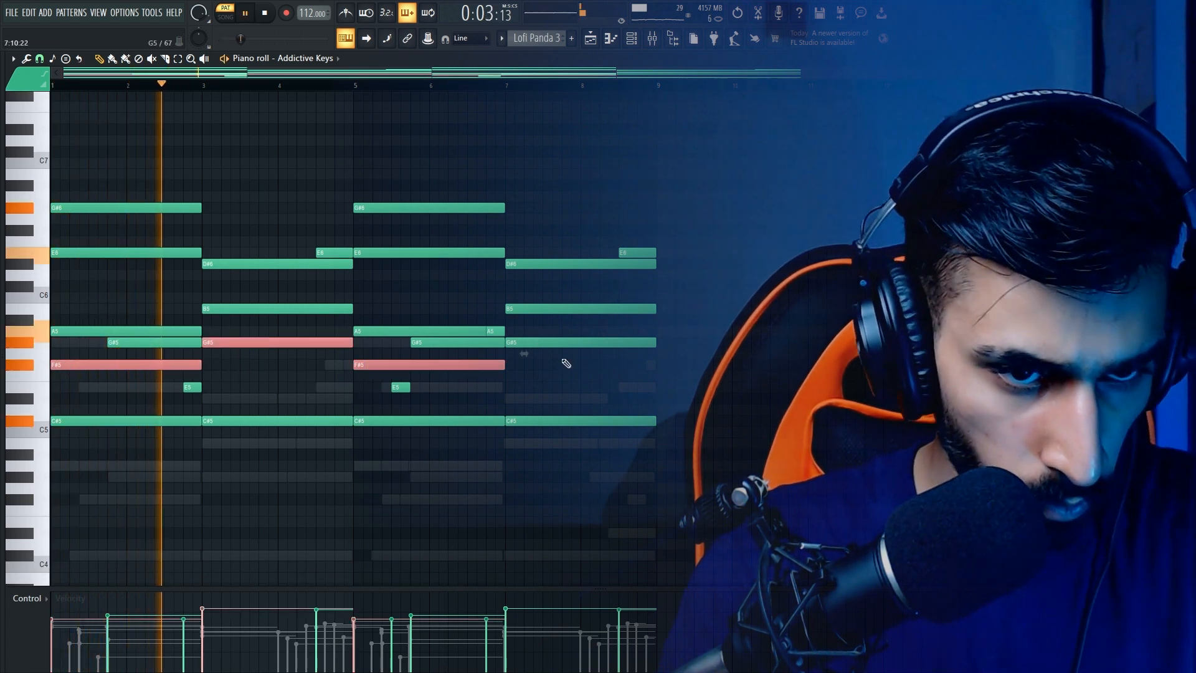
{"action": "left_click", "coordinate": [586, 342], "text": "ctrl+shift"}
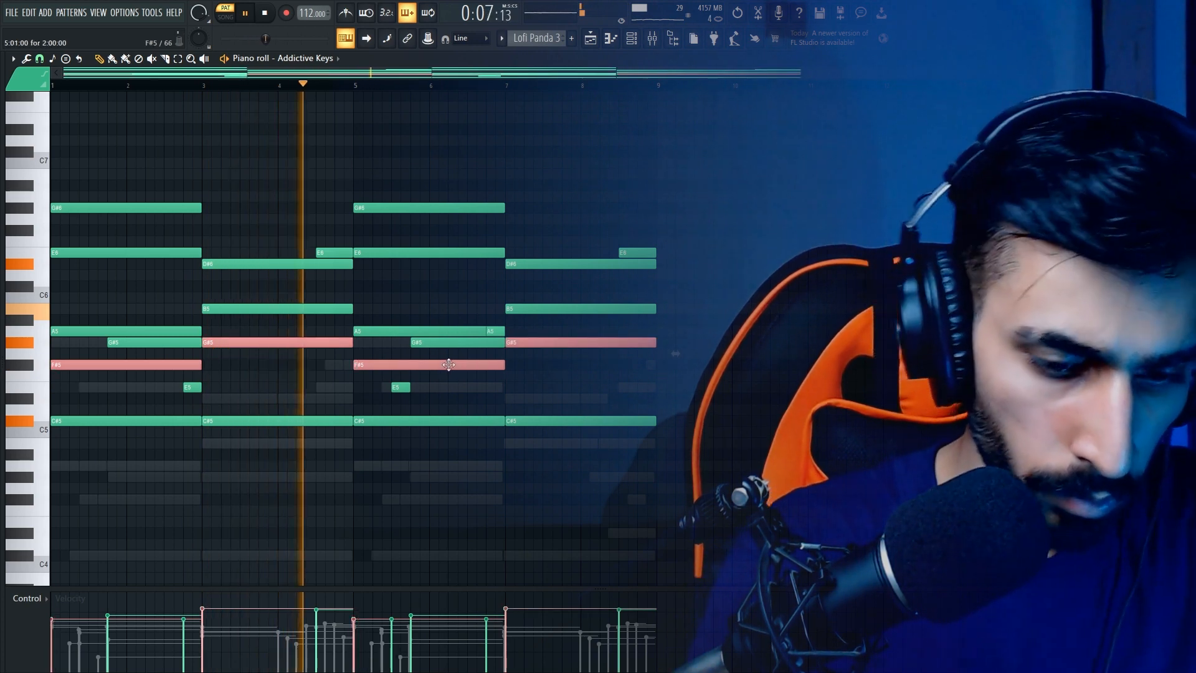
{"action": "key", "text": "ctrl+Down"}
Delete the low F#4 at bar 1 and G#4 at bar 3, keeping the low notes in bars 5 to 8.
{"action": "scroll", "coordinate": [357, 427], "scroll_direction": "down", "scroll_amount": 2}
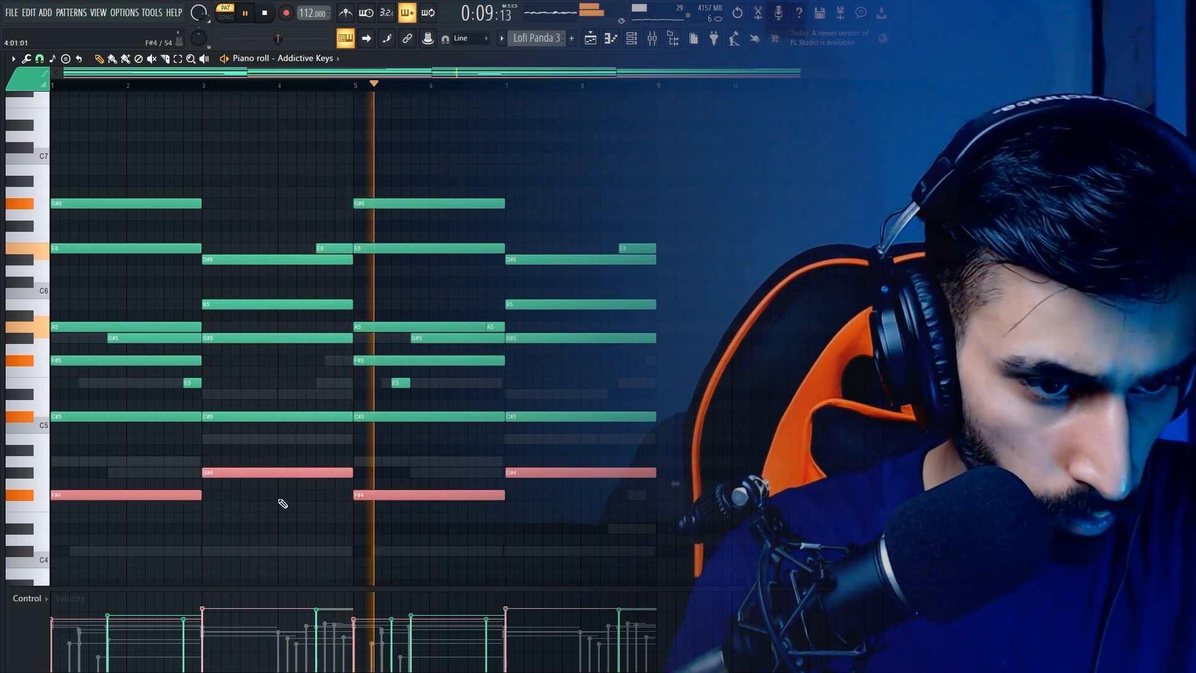
{"action": "right_click", "coordinate": [315, 442]}
{"action": "right_click", "coordinate": [184, 466]}
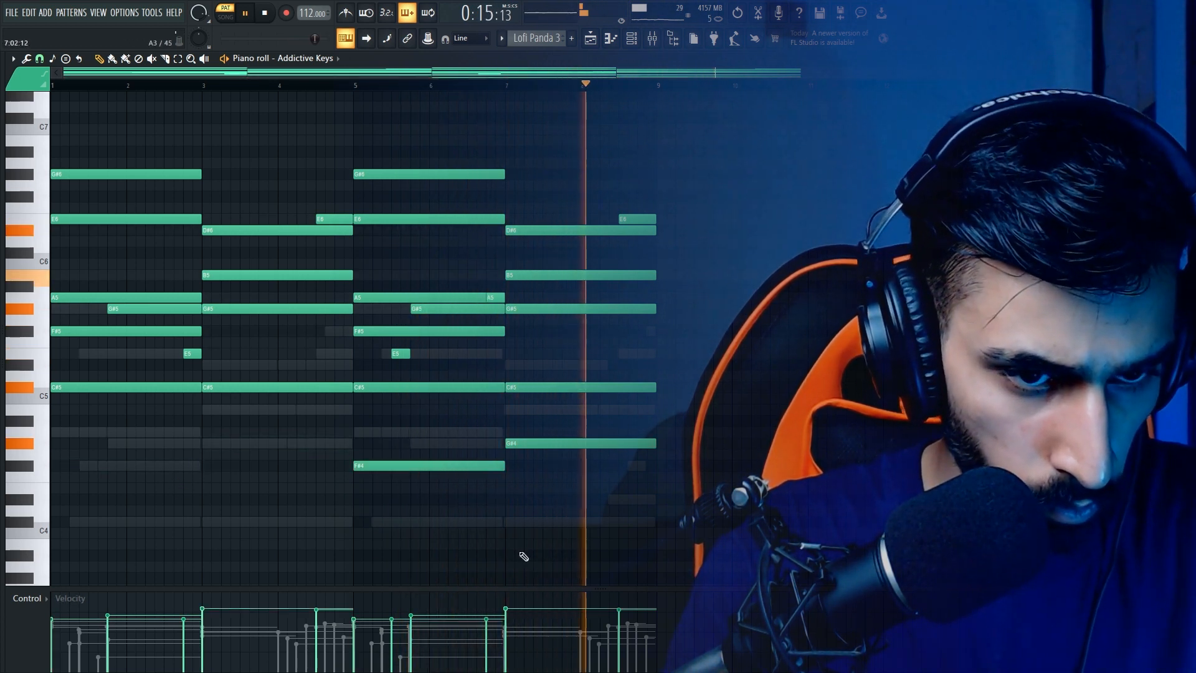
{"action": "left_click_drag", "start_coordinate": [561, 430], "coordinate": [408, 498]}
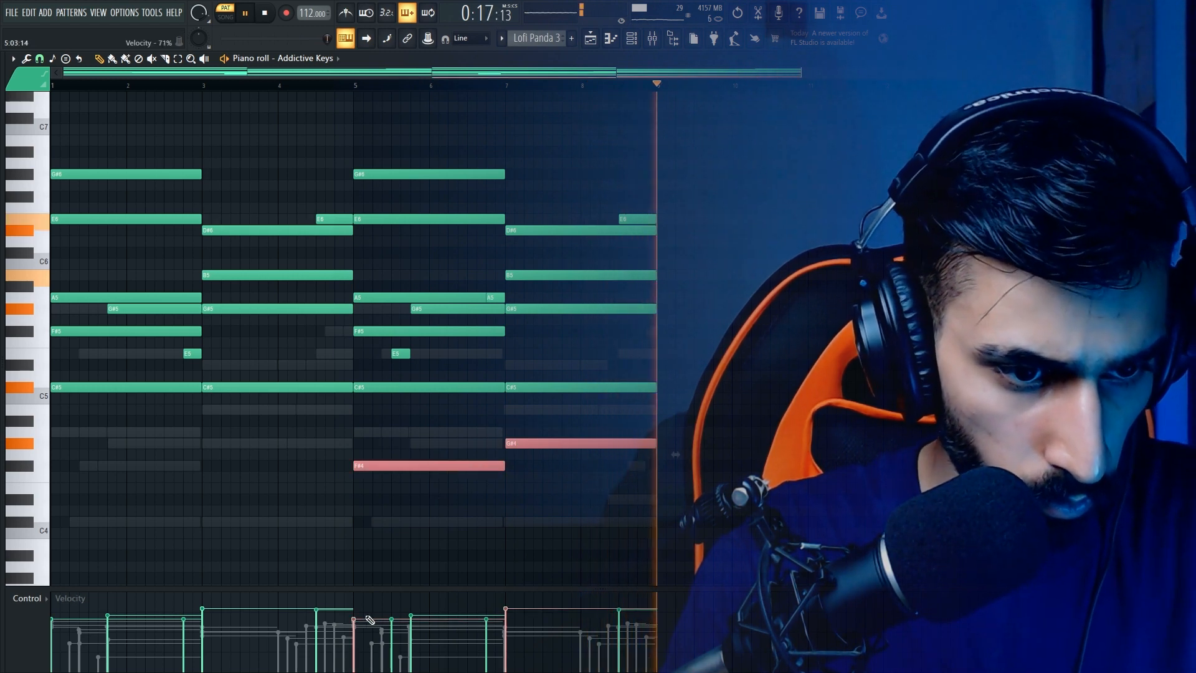
{"action": "left_click", "coordinate": [360, 540], "text": "ctrl"}
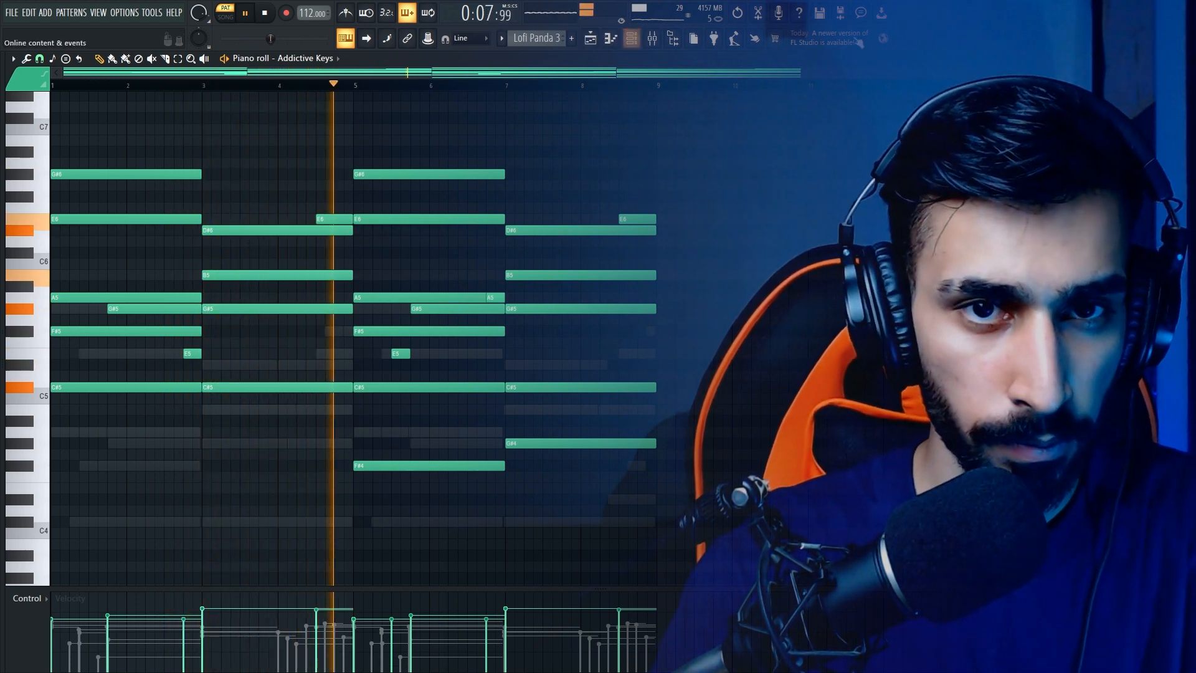
Show the Channel rack and open the Addictive Keys channel.
{"action": "left_click", "coordinate": [632, 40]}
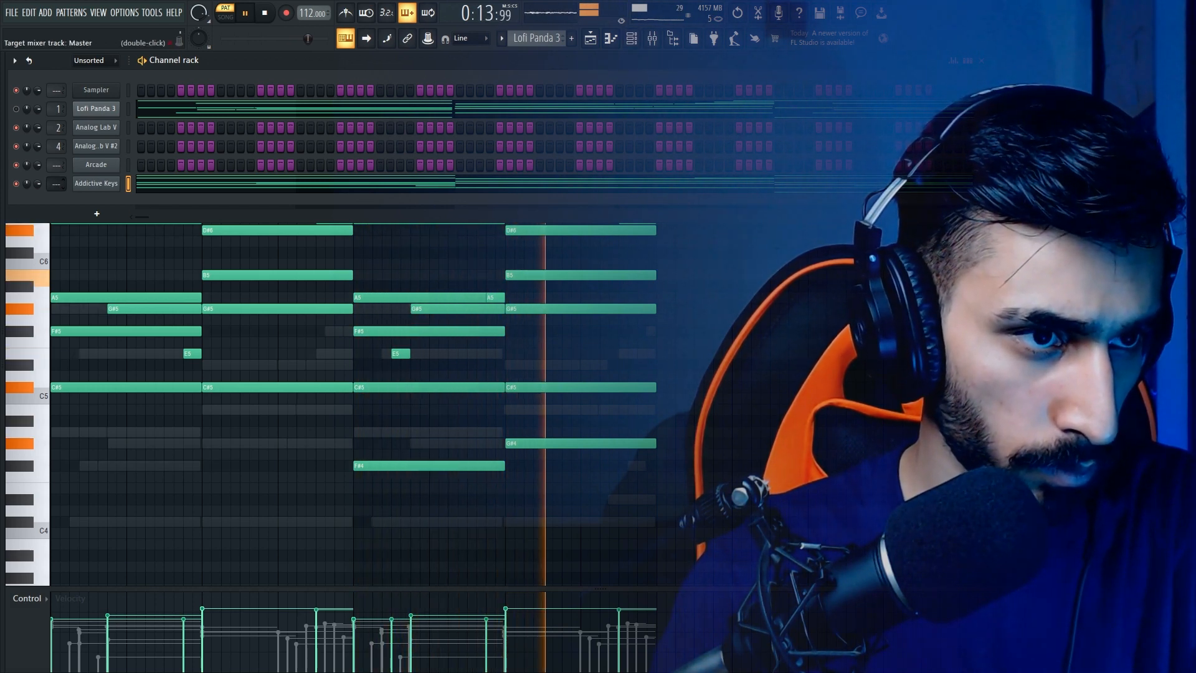
{"action": "left_click", "coordinate": [95, 183]}
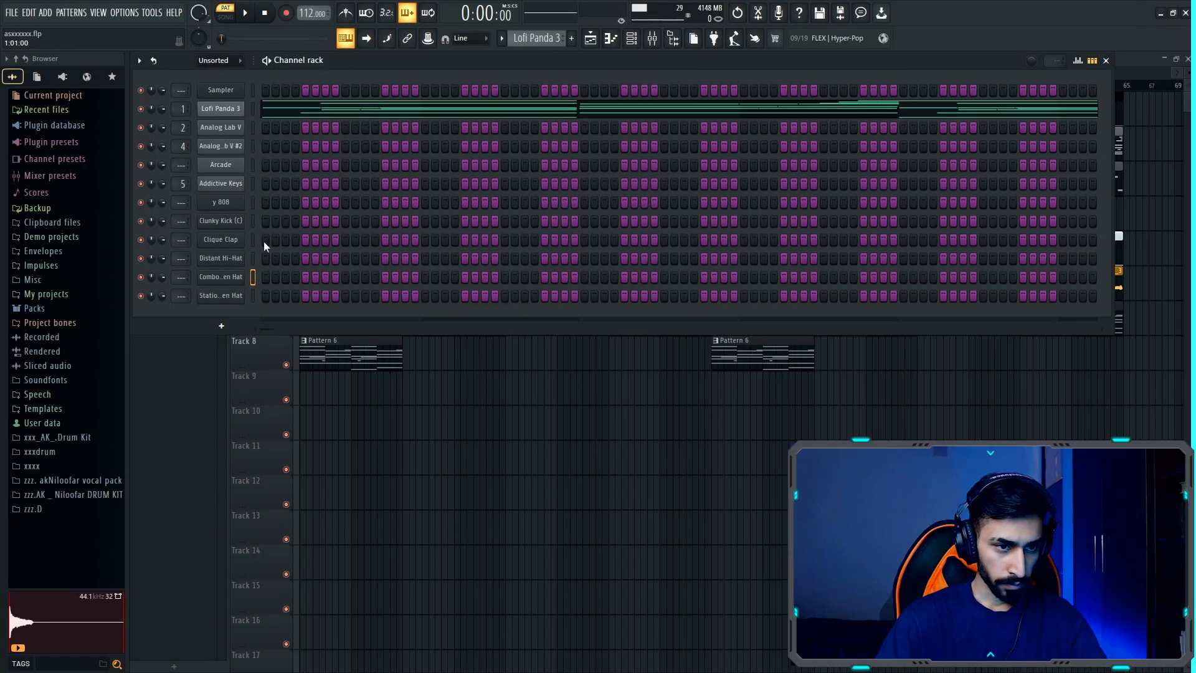
Fill Distant Hi-Hat every 2 steps, and Clique Clap at interval 16 with sequence length 128, rotated to start on step 9.
{"action": "right_click", "coordinate": [239, 259]}
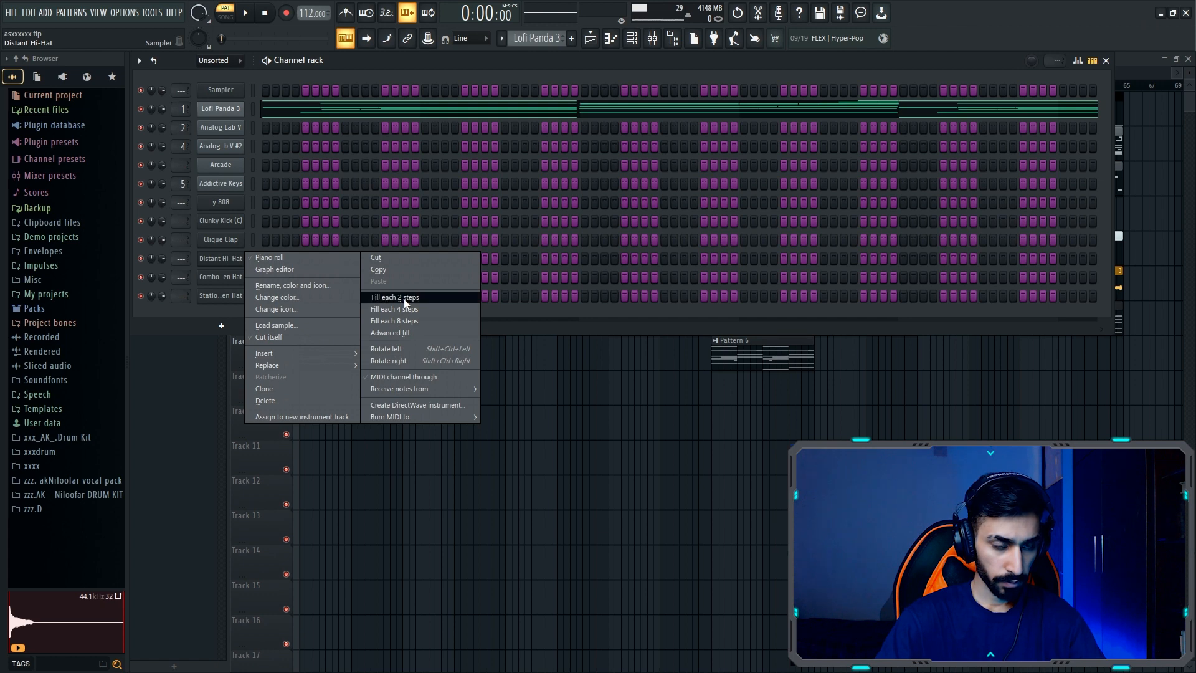
{"action": "left_click", "coordinate": [405, 301]}
{"action": "right_click", "coordinate": [239, 241]}
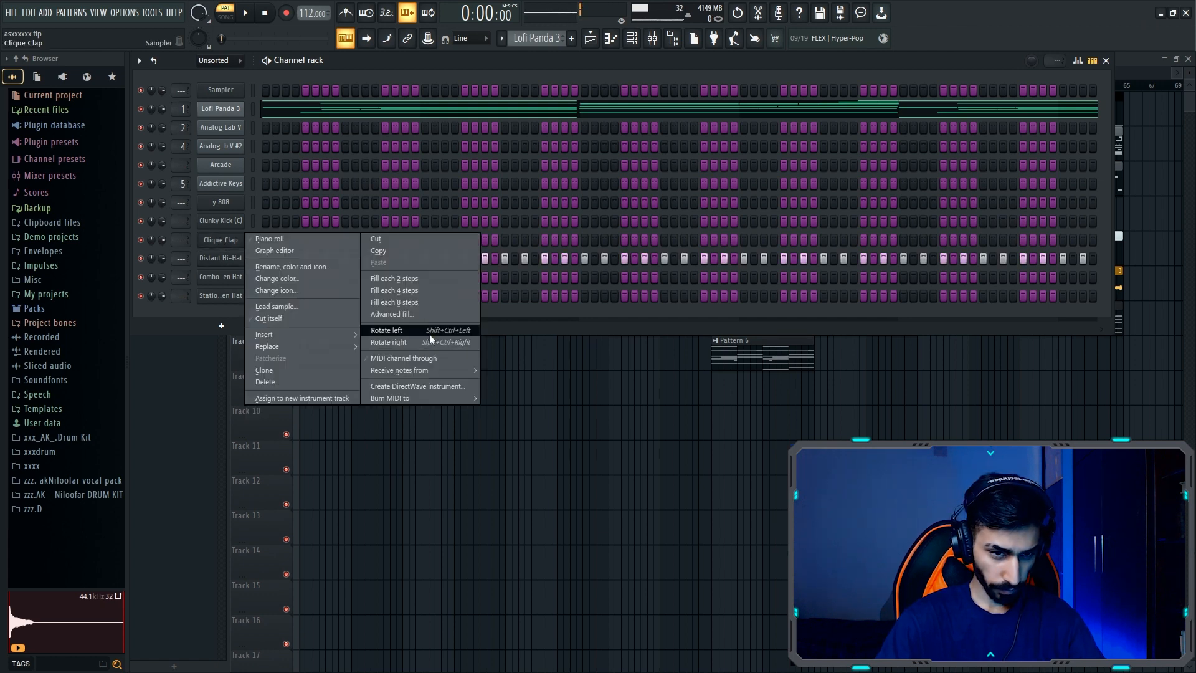
{"action": "left_click", "coordinate": [421, 313]}
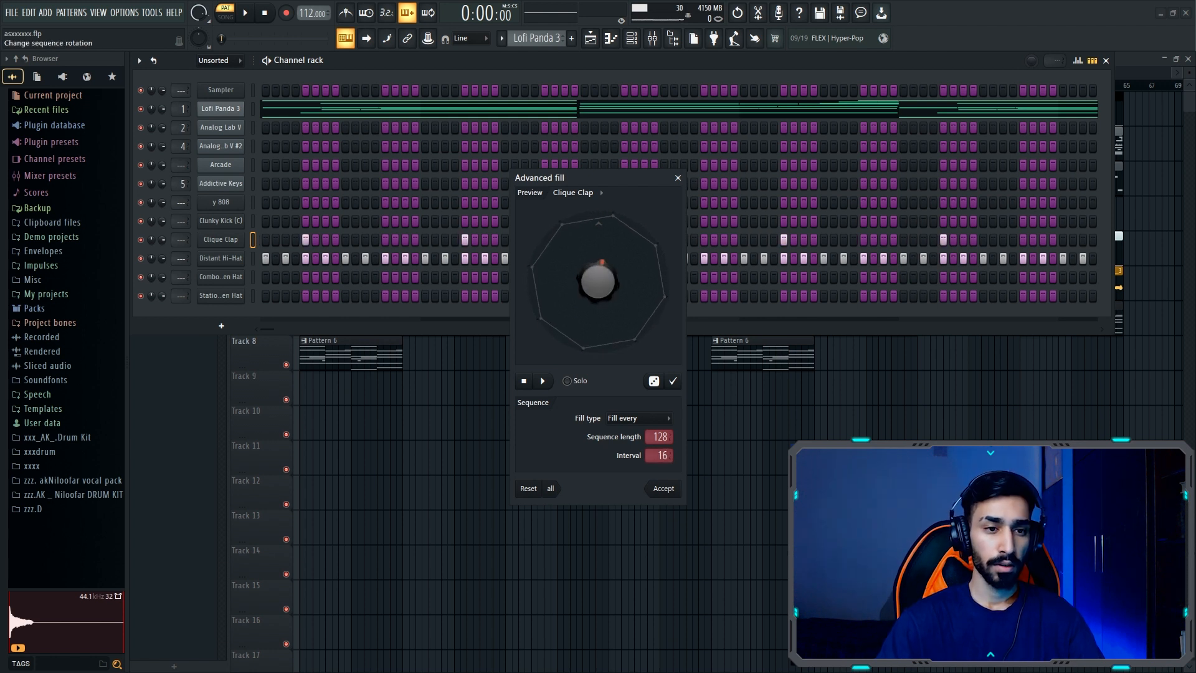
{"action": "left_click", "coordinate": [663, 489]}
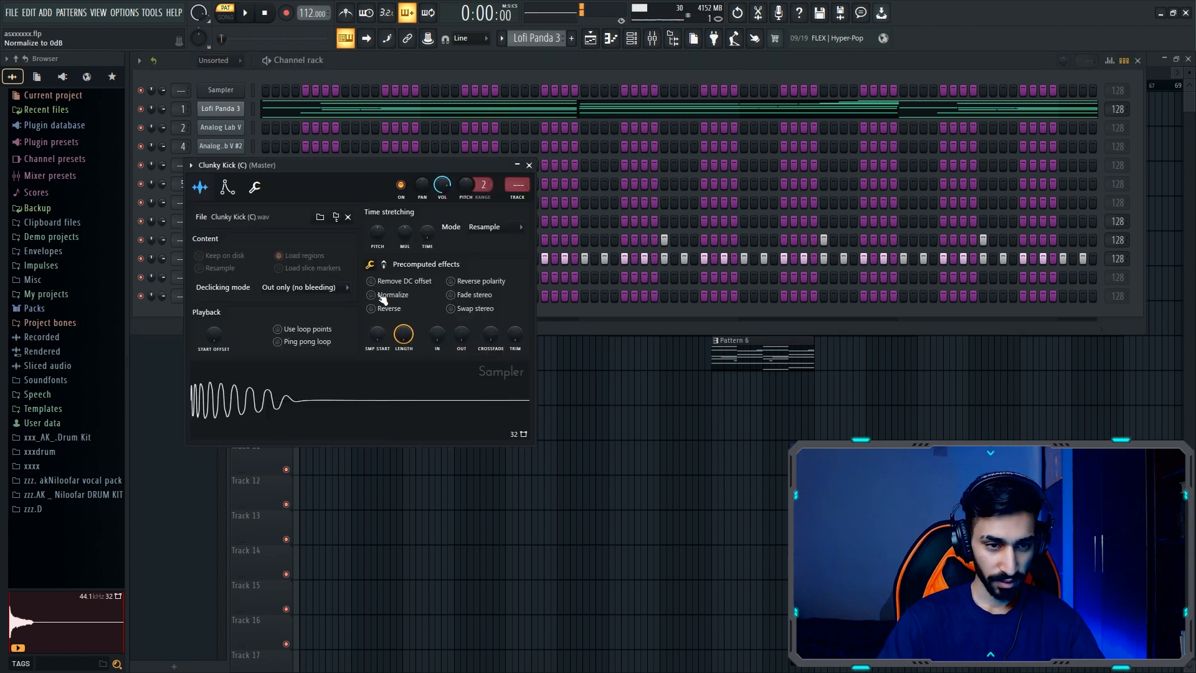
Normalize and boost the Clunky Kick (C) sample, and program its hits on steps 1, 3, 7 and 13.
{"action": "left_click", "coordinate": [381, 296]}
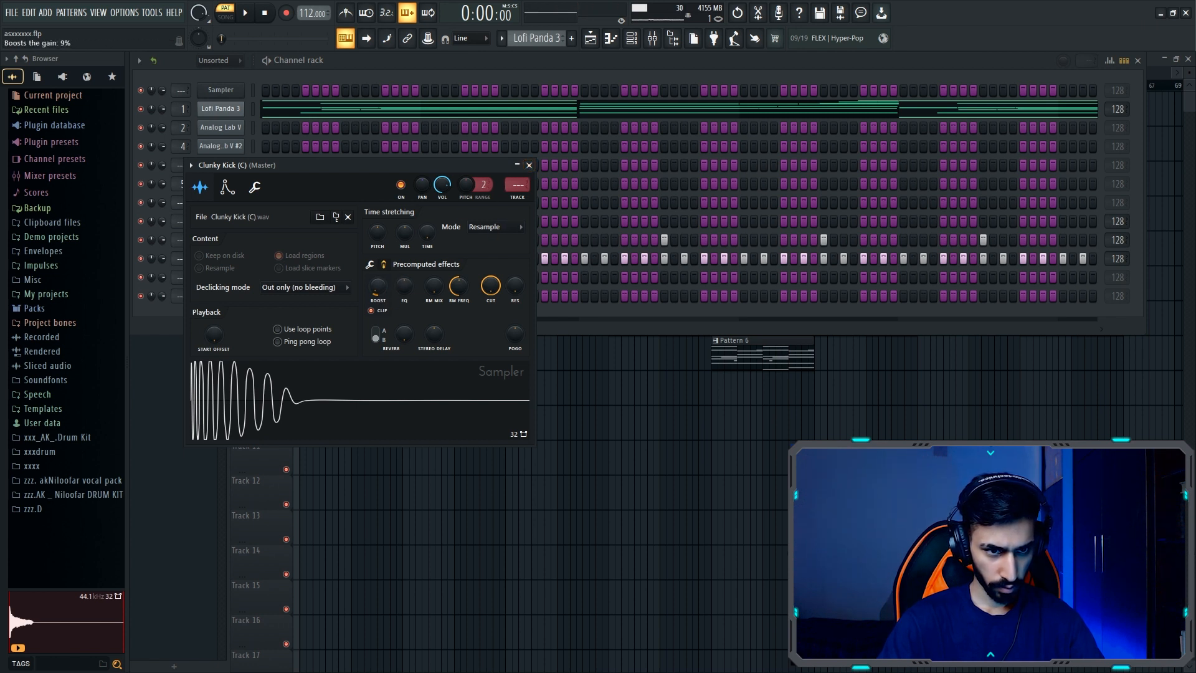
{"action": "left_click", "coordinate": [530, 166]}
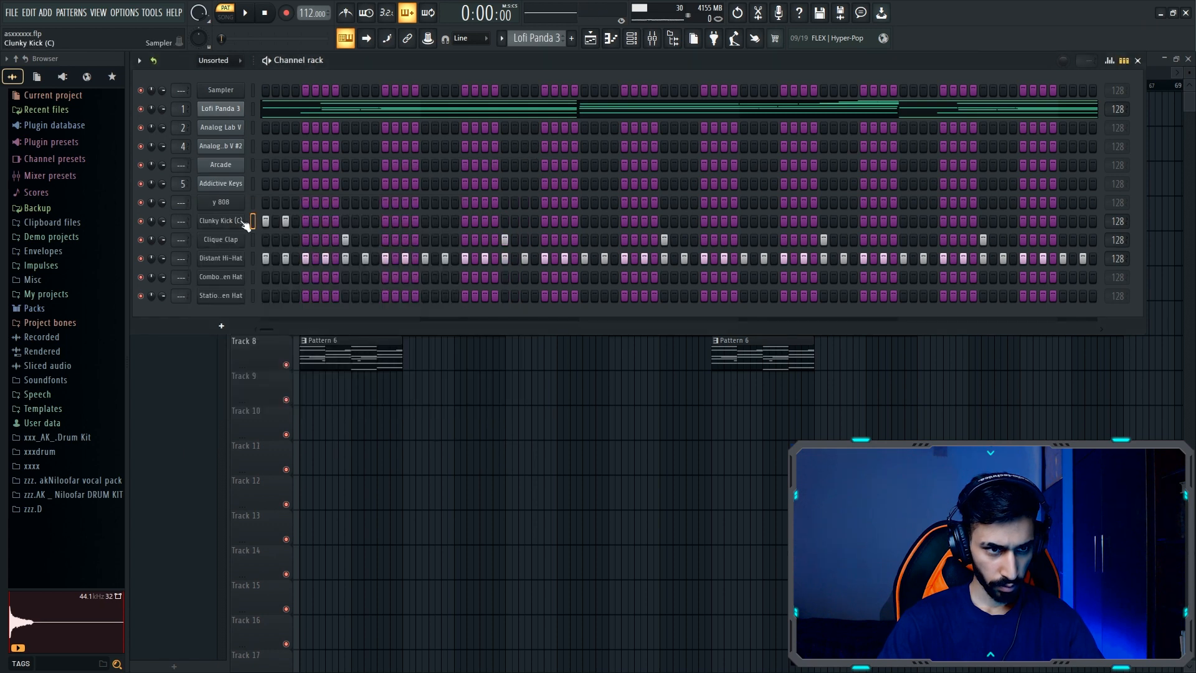
{"action": "left_click", "coordinate": [325, 222]}
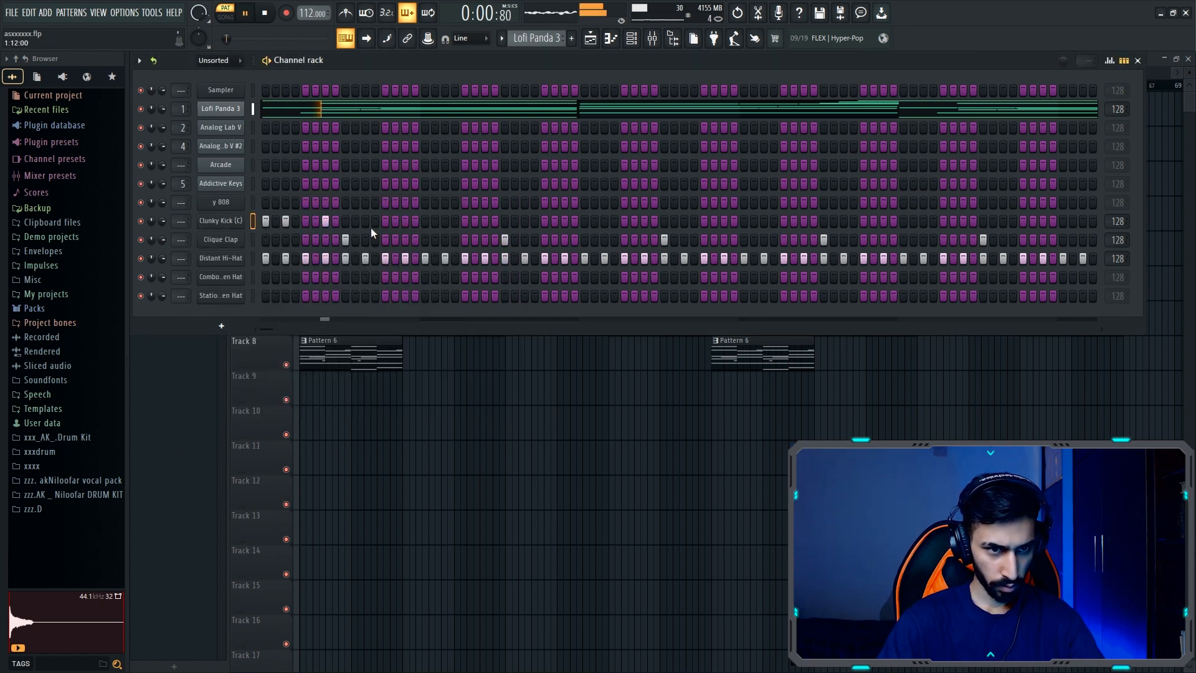
{"action": "left_click", "coordinate": [386, 221]}
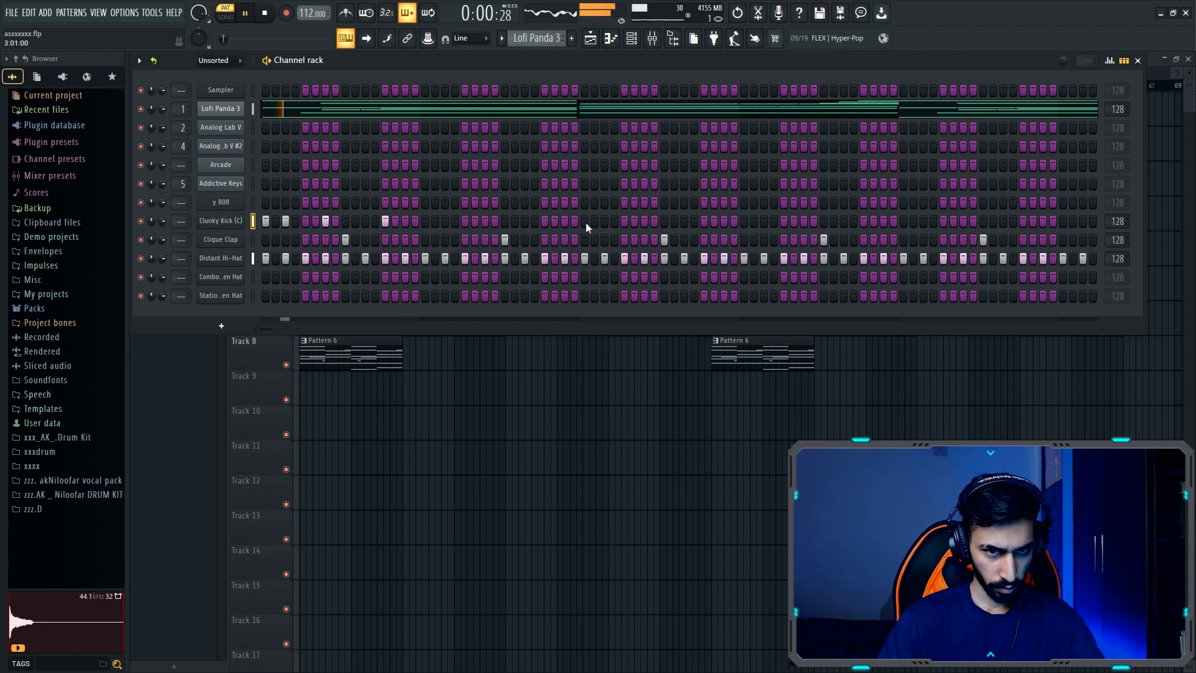
{"action": "left_click", "coordinate": [645, 222]}
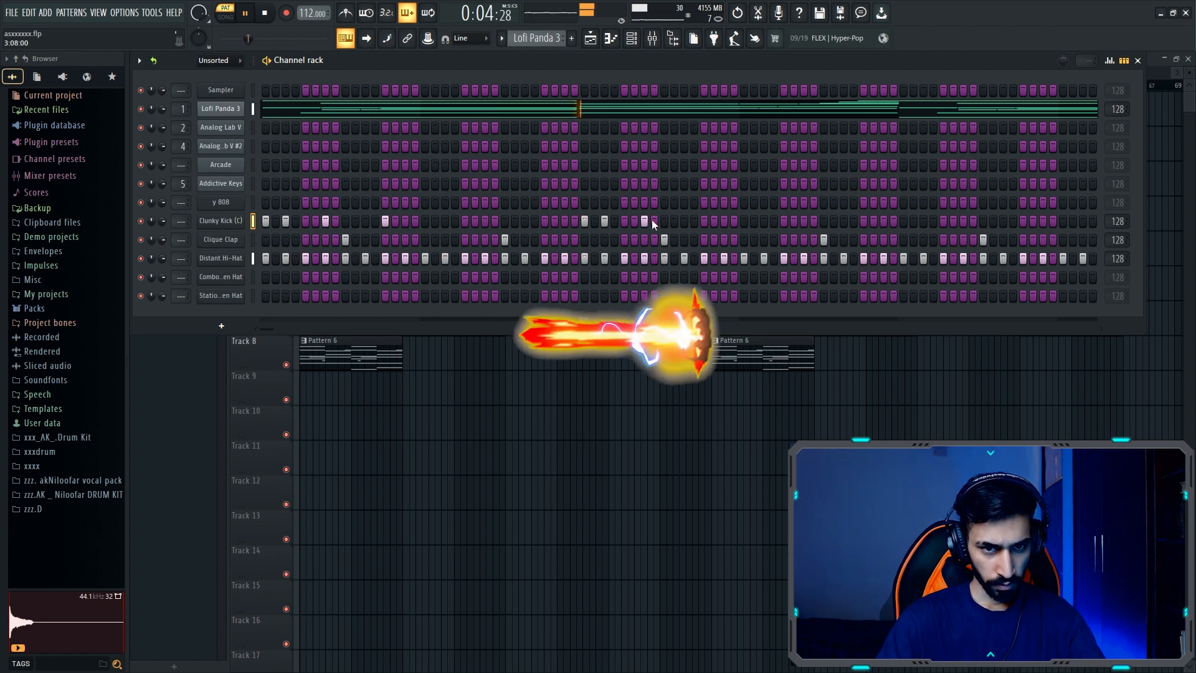
{"action": "right_click", "coordinate": [646, 221]}
{"action": "key", "text": "space"}
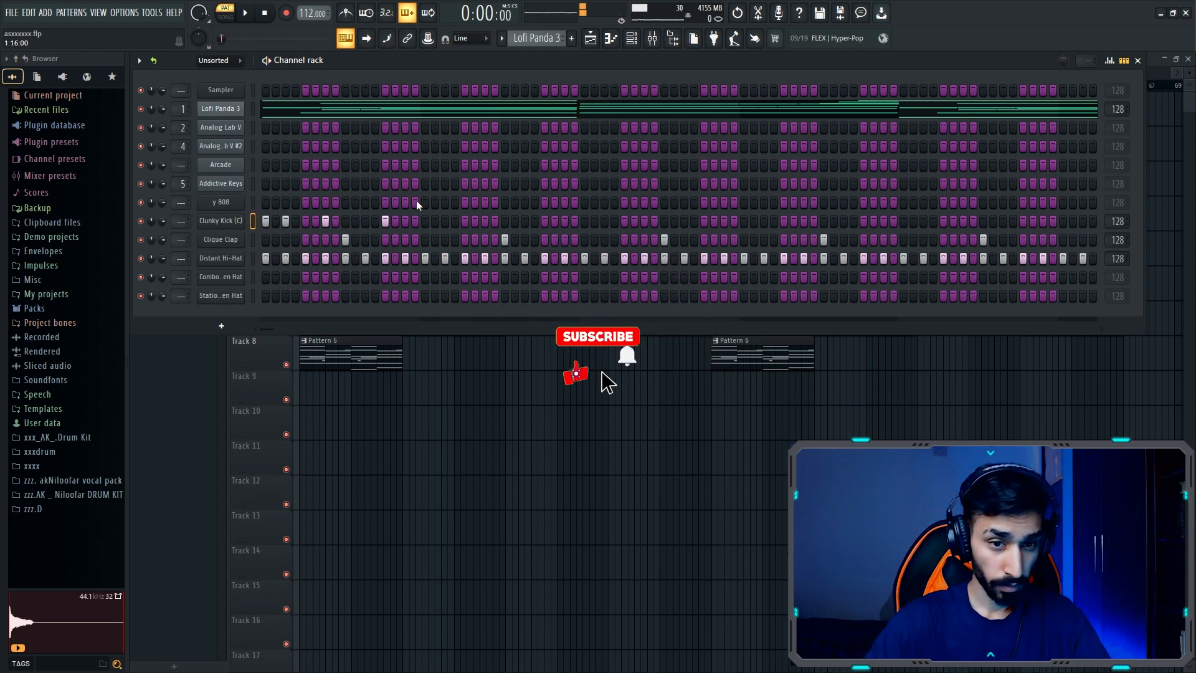
Open the Clunky Kick (C) piano roll and set its snap to 1/3 beat.
{"action": "right_click", "coordinate": [241, 222]}
{"action": "left_click", "coordinate": [278, 222]}
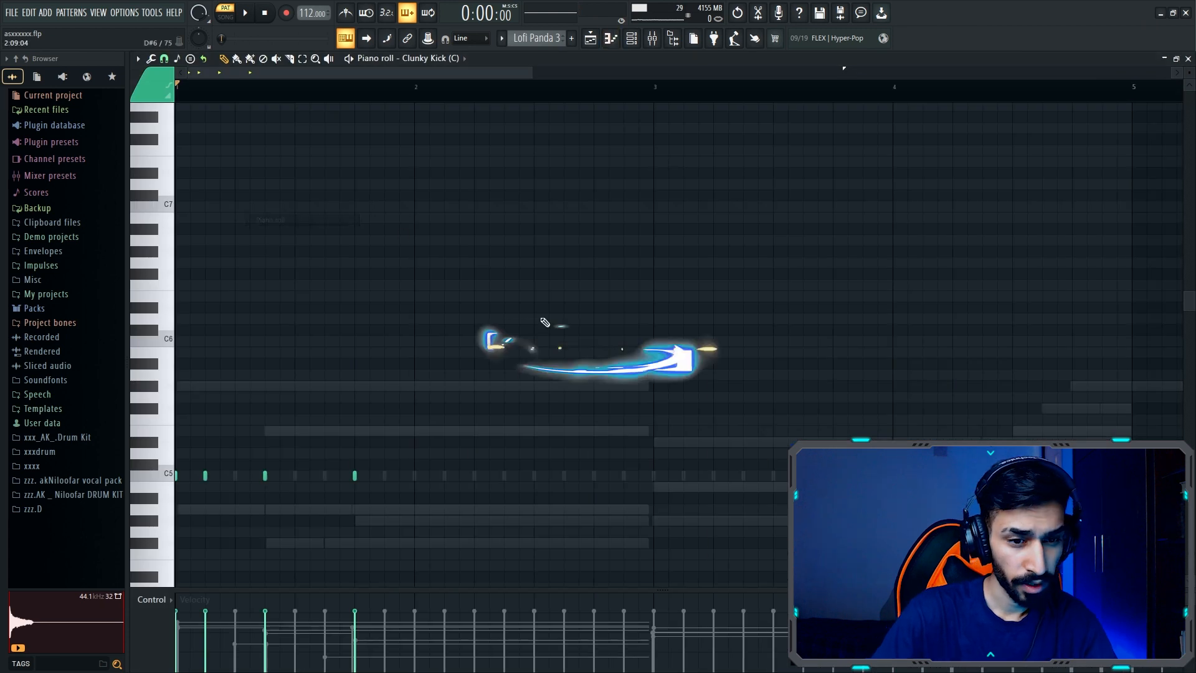
{"action": "scroll", "coordinate": [447, 313], "scroll_direction": "down", "scroll_amount": 1}
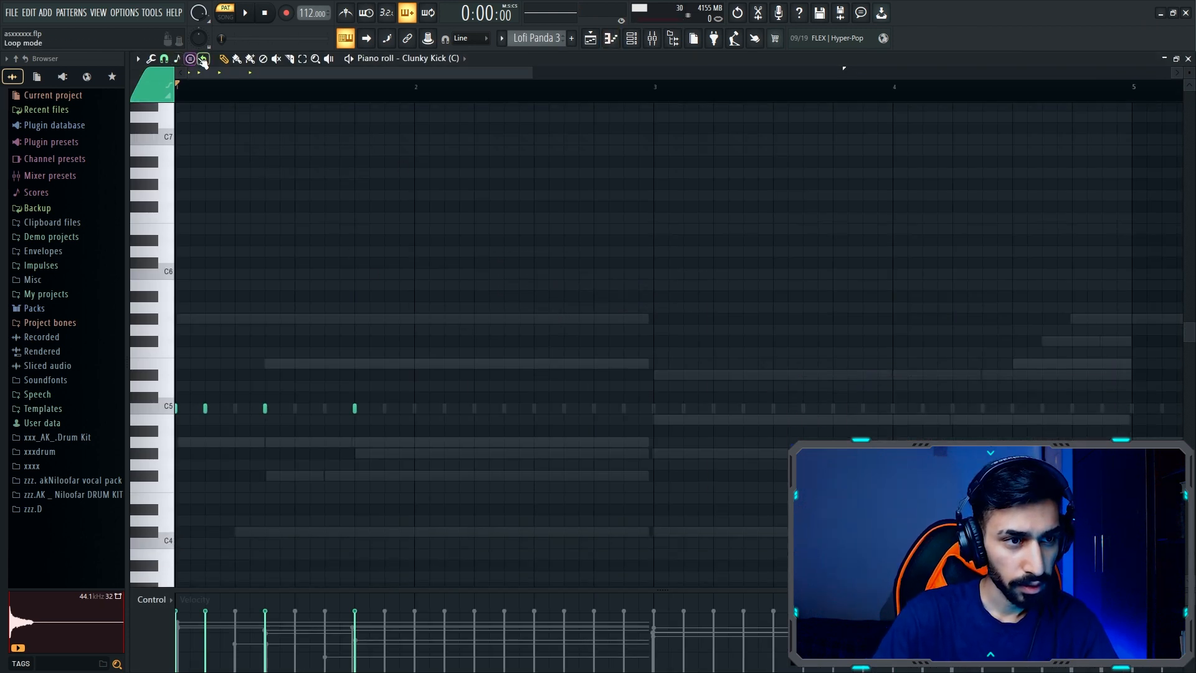
{"action": "left_click", "coordinate": [164, 59]}
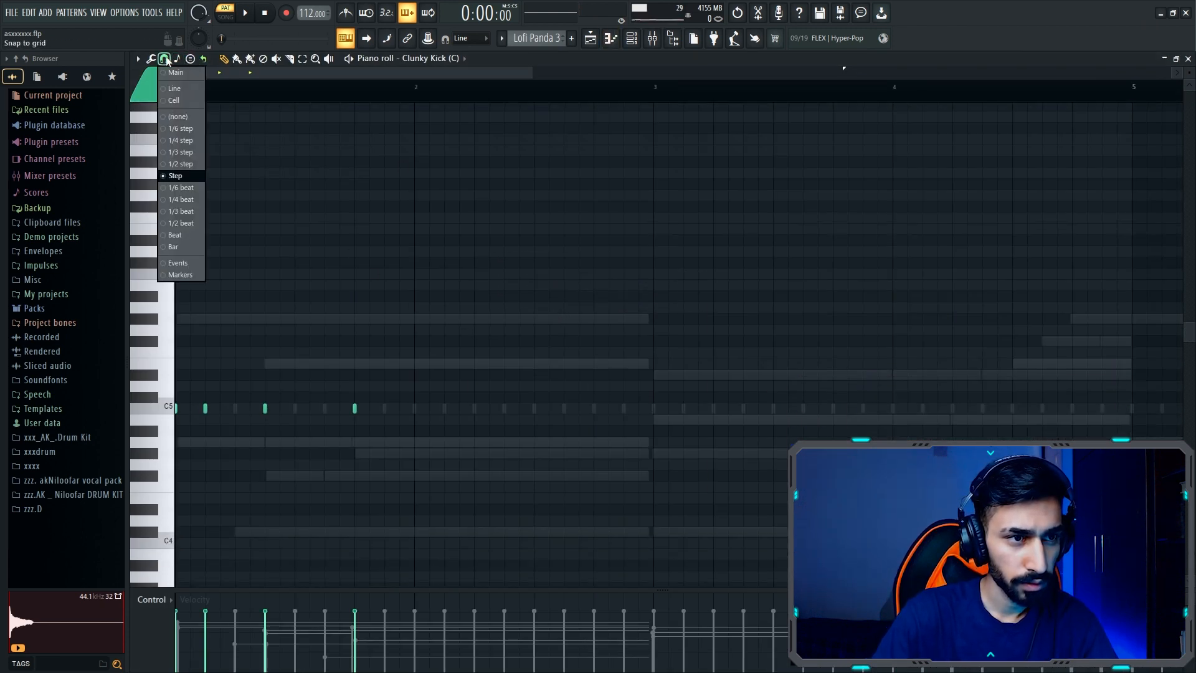
{"action": "left_click", "coordinate": [181, 212]}
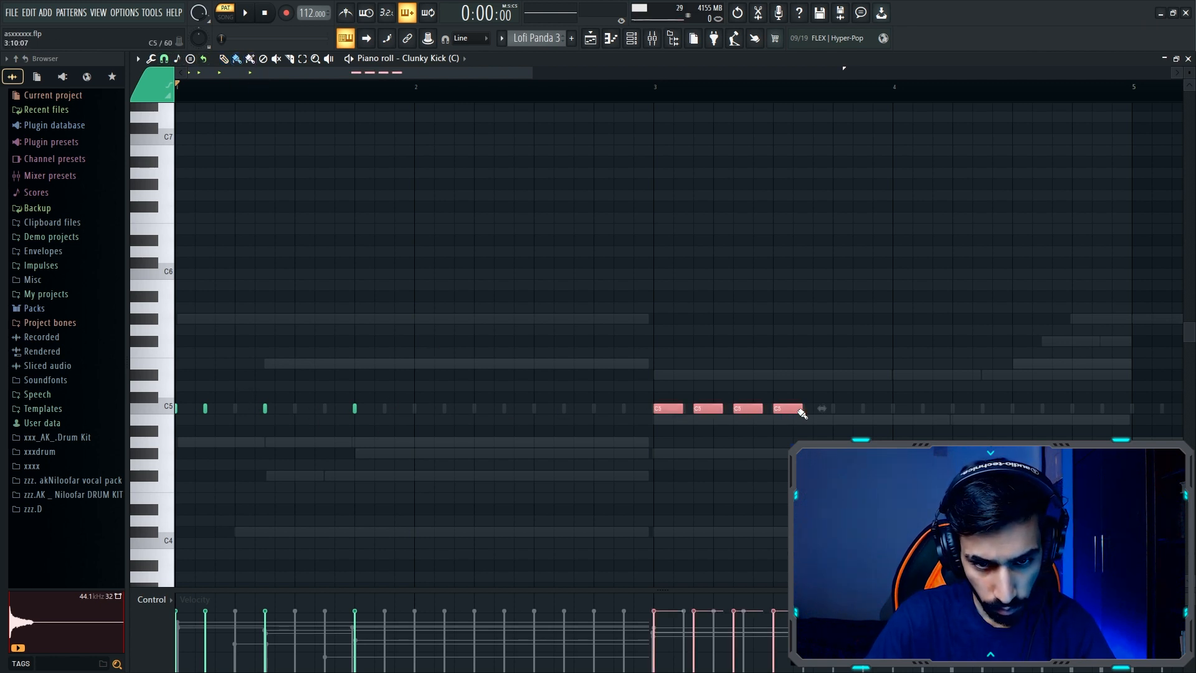
Play the pattern and extend the evenly spaced run of C5 kick notes in bar 3 to five hits.
{"action": "key", "text": "space"}
{"action": "right_click", "coordinate": [825, 409]}
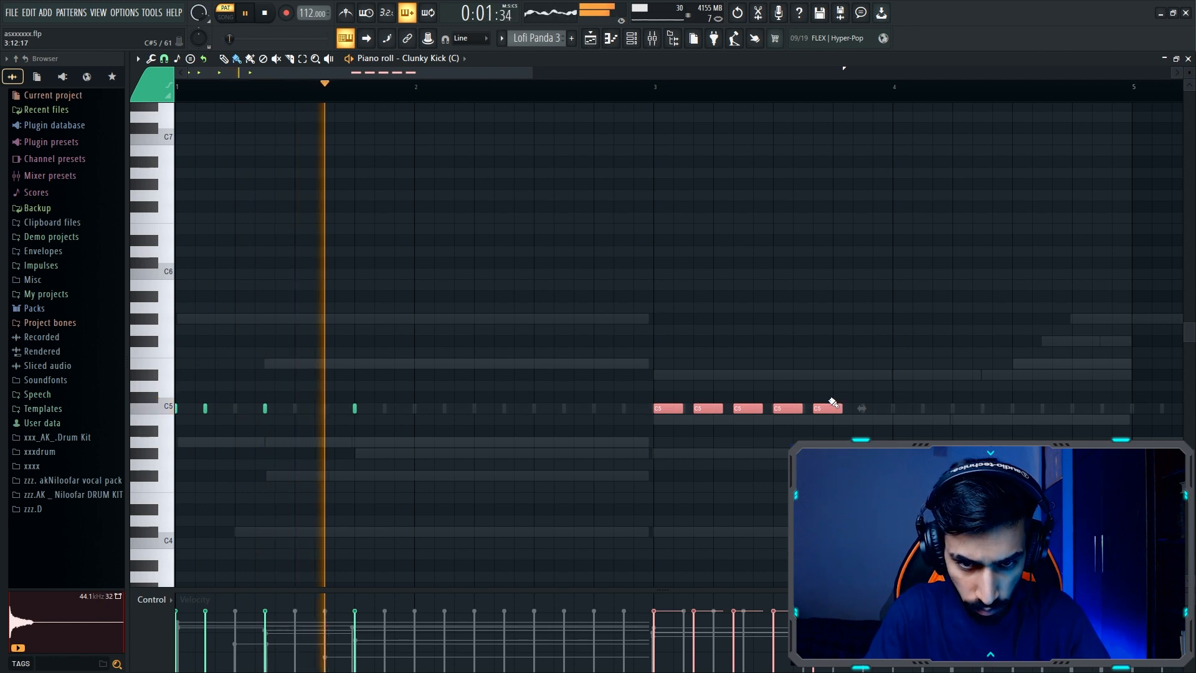
{"action": "right_click", "coordinate": [801, 408]}
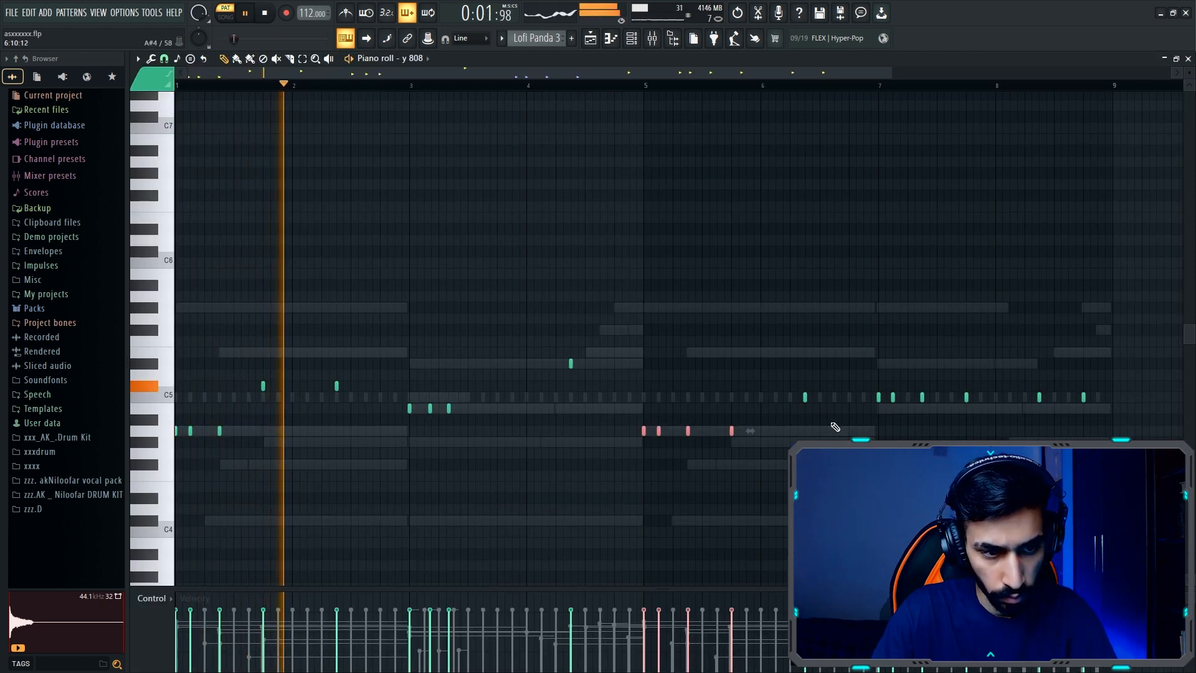
Apply quick legato to all y 808 notes, extending each one to the start of the following note.
{"action": "key", "text": "ctrl+l"}
{"action": "key", "text": "ctrl+d"}
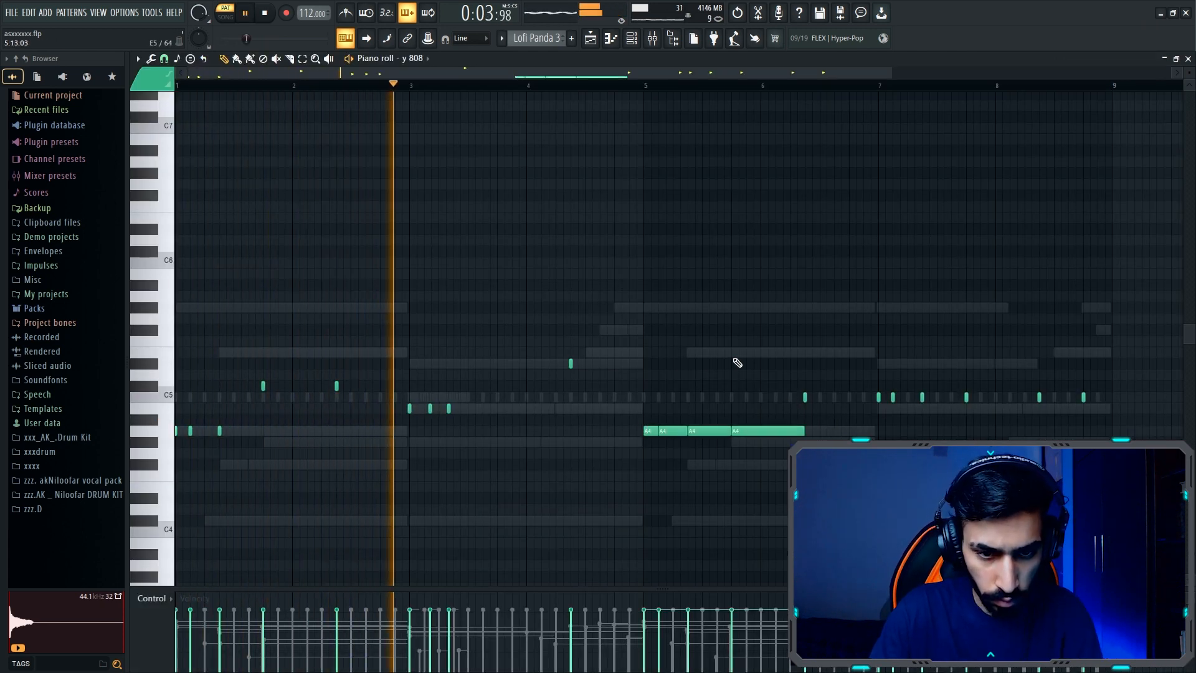
{"action": "key", "text": "ctrl+l"}
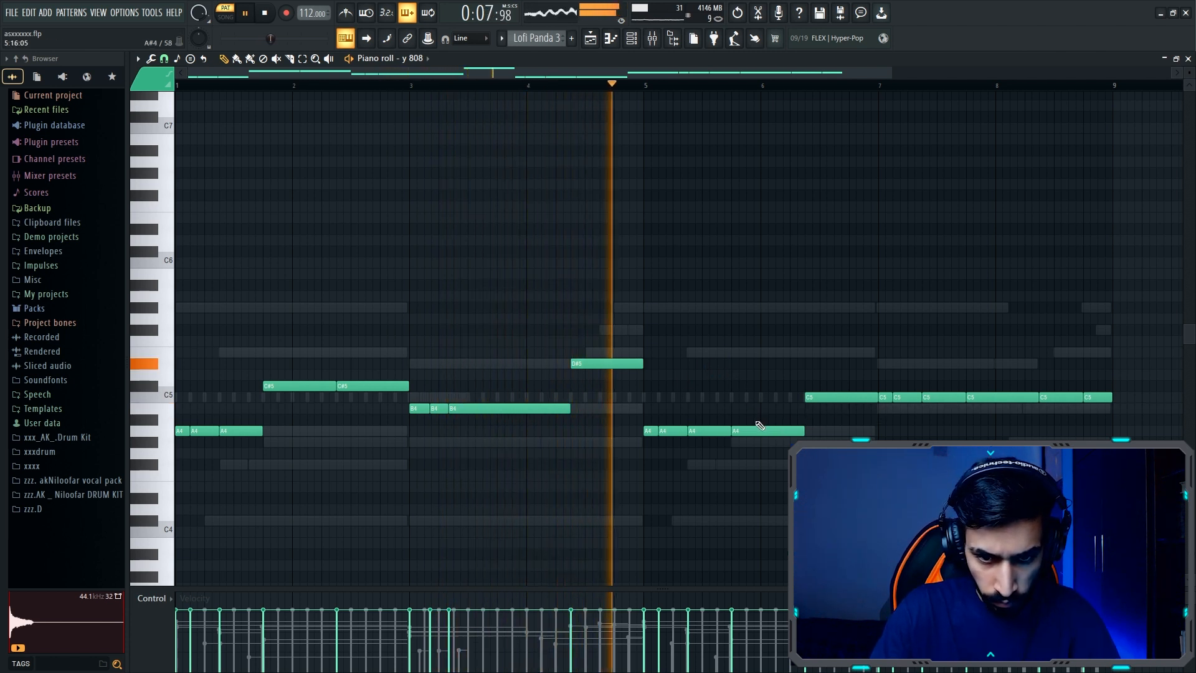
Move the 808's last A4 note to G#4 and the C5 note in bar 6 to E5, and adjust the notes in bars 7 and 8.
{"action": "left_click_drag", "start_coordinate": [744, 430], "coordinate": [744, 442]}
{"action": "left_click_drag", "start_coordinate": [818, 397], "coordinate": [818, 353]}
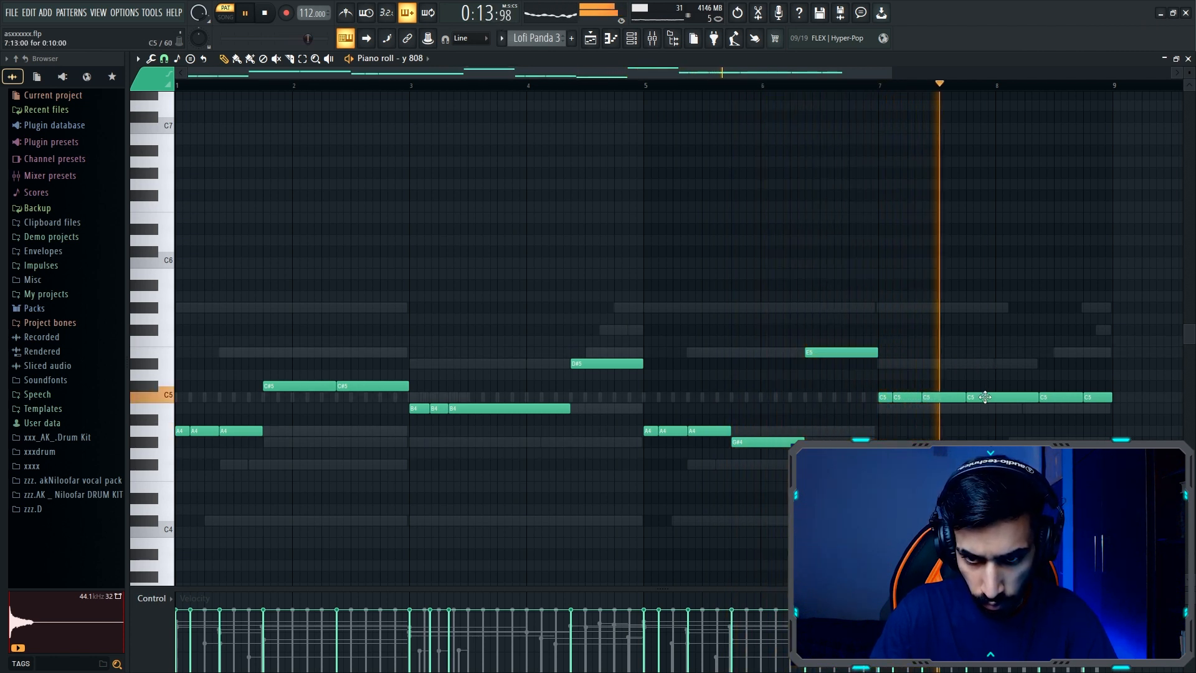
{"action": "left_click_drag", "start_coordinate": [988, 396], "coordinate": [985, 354]}
{"action": "left_click_drag", "start_coordinate": [993, 406], "coordinate": [886, 416]}
{"action": "mouse_move", "coordinate": [1054, 390]}
{"action": "left_mouse_down"}
{"action": "mouse_move", "coordinate": [1098, 401]}
{"action": "mouse_move", "coordinate": [1067, 408]}
{"action": "left_mouse_up"}
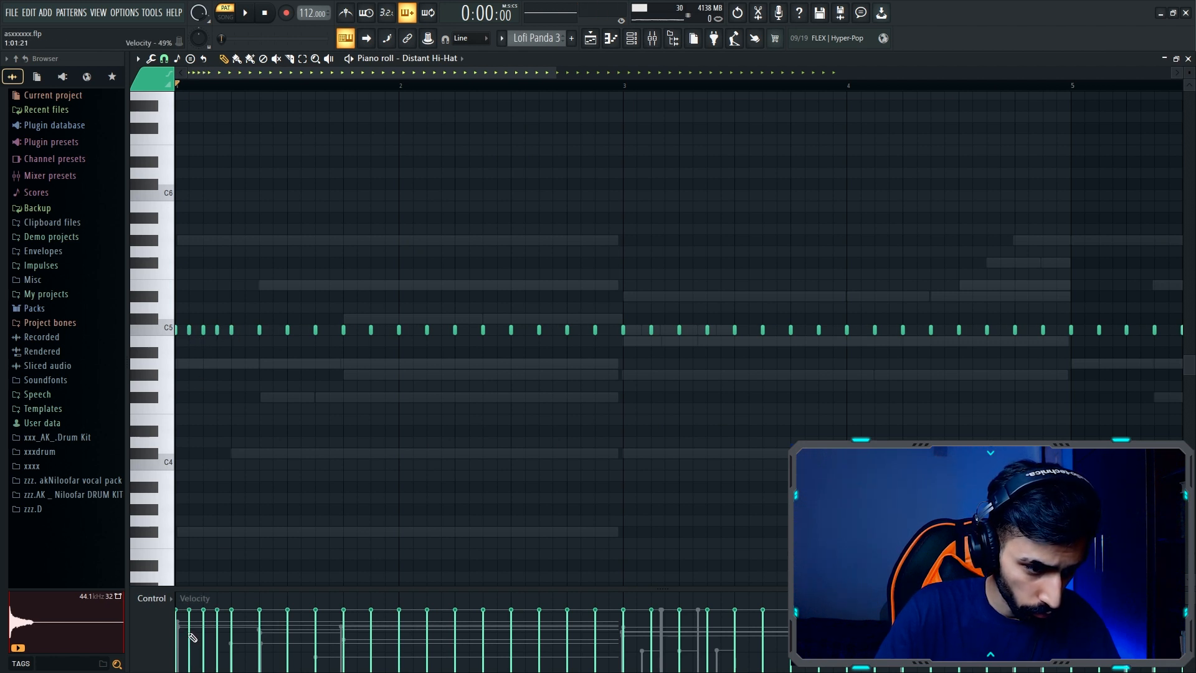
Play the pattern and delete hi-hat hits on steps 11 and 13 of bar 1, step 15 of bar 2 and step 1 of bar 3.
{"action": "key", "text": "space"}
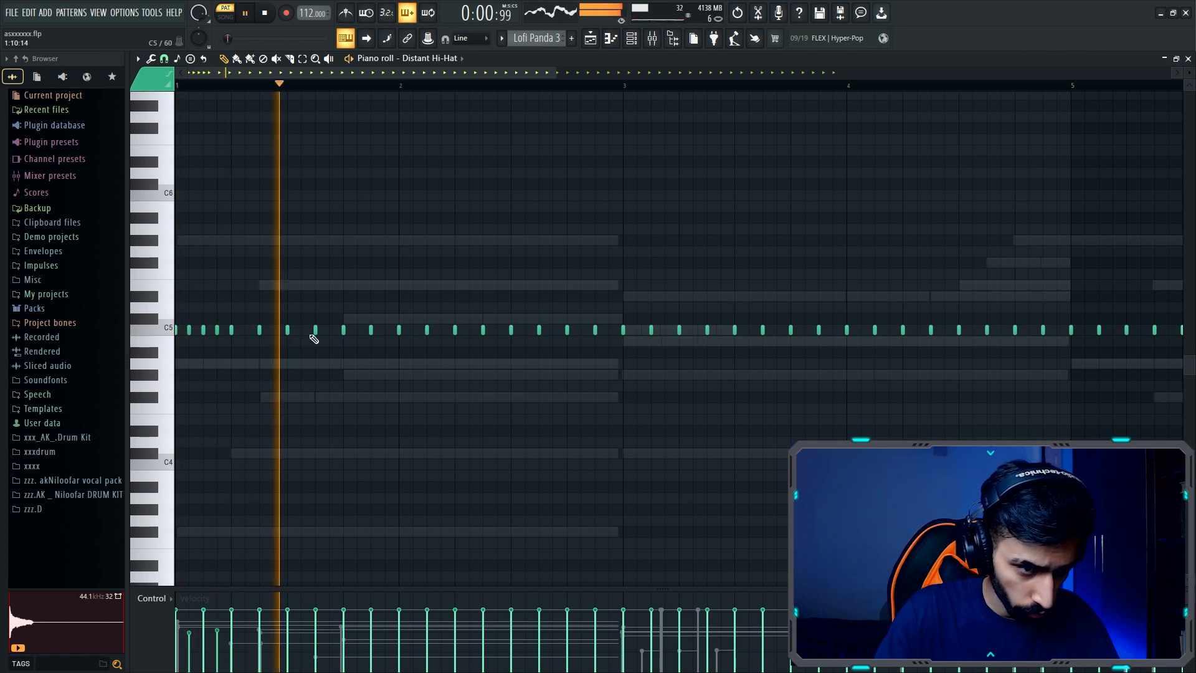
{"action": "key", "text": "space"}
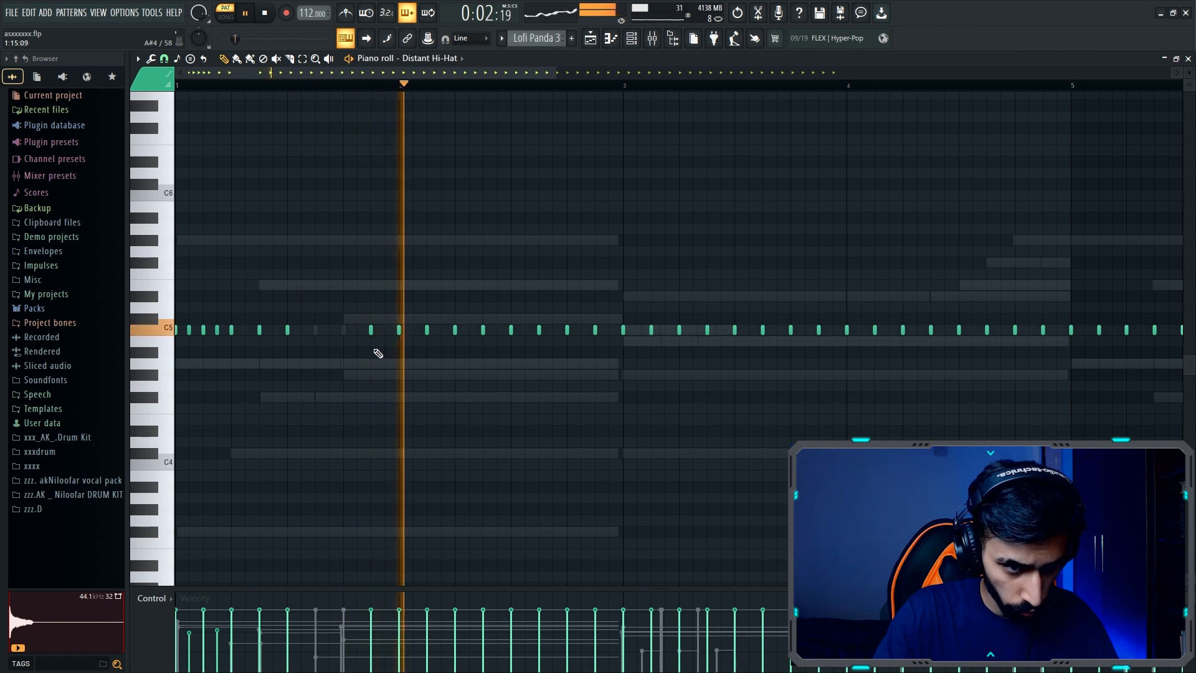
{"action": "right_click", "coordinate": [594, 330]}
{"action": "right_click", "coordinate": [623, 330]}
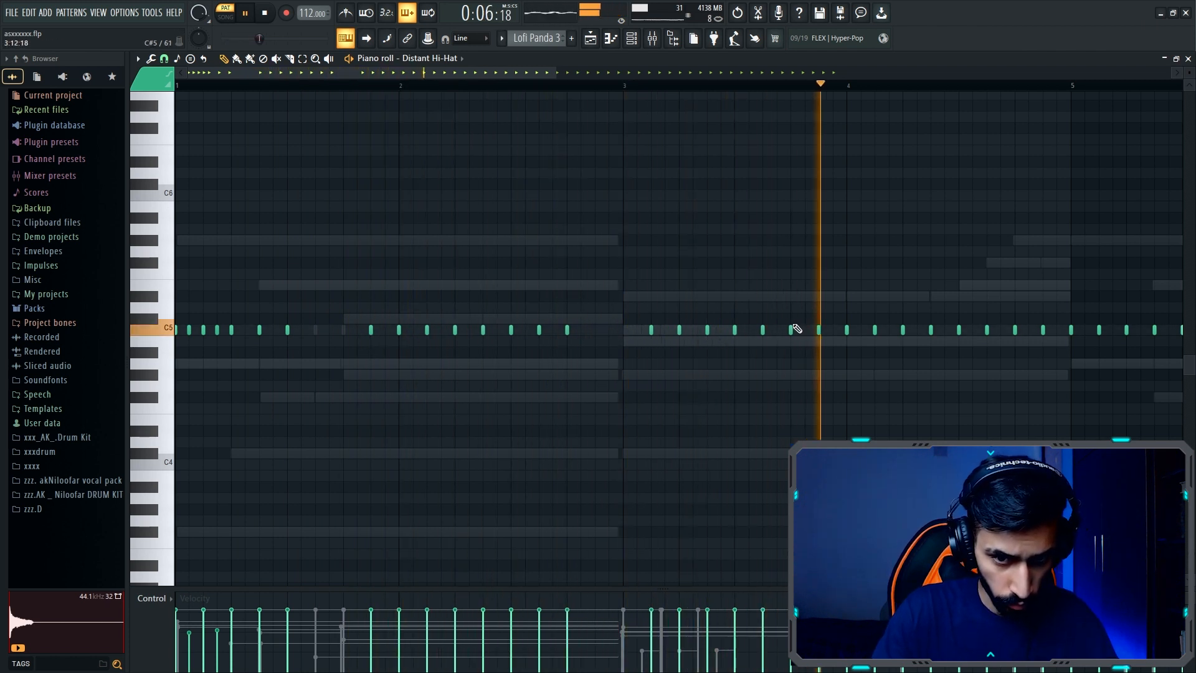
Lengthen the hi-hat note on step 7 of bar 2 and chop it into a four-hit roll with rising velocities.
{"action": "key", "text": "space"}
{"action": "key", "text": "space"}
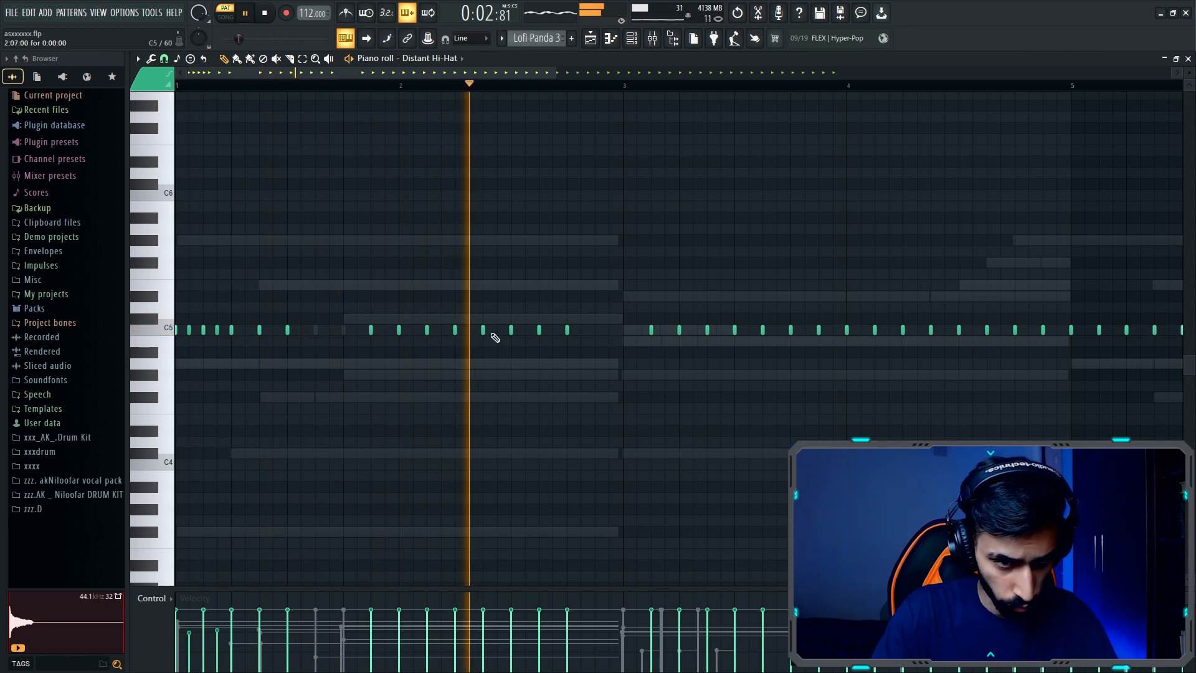
{"action": "key", "text": "space"}
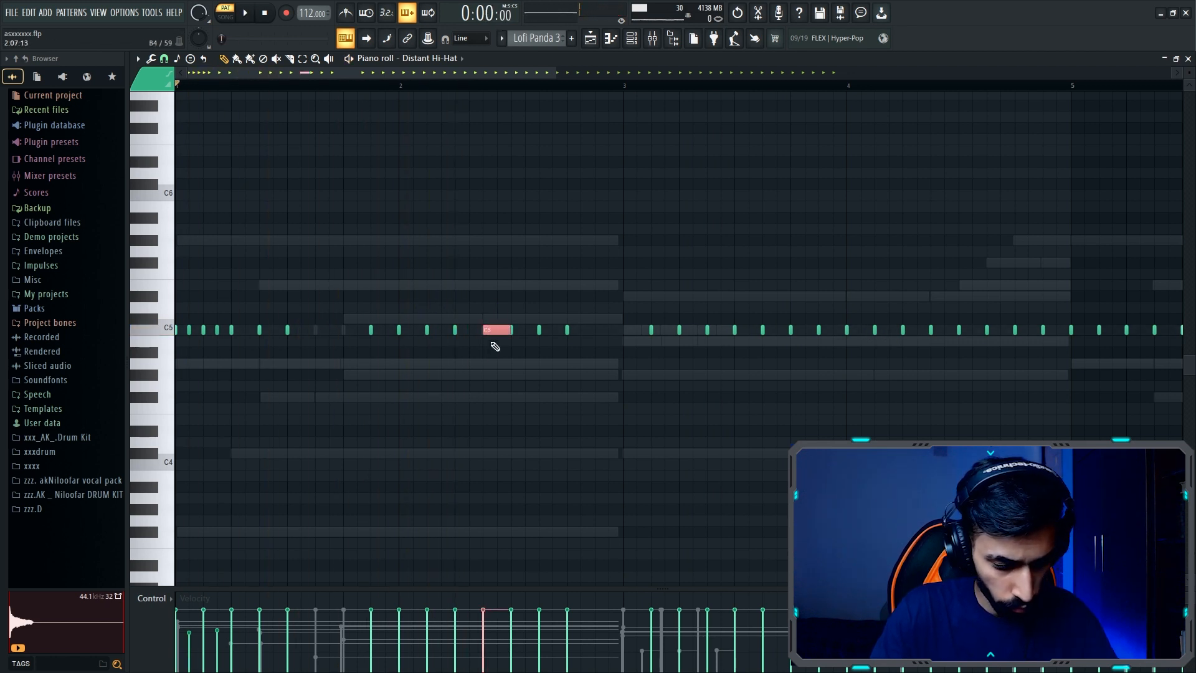
{"action": "key", "text": "ctrl+u"}
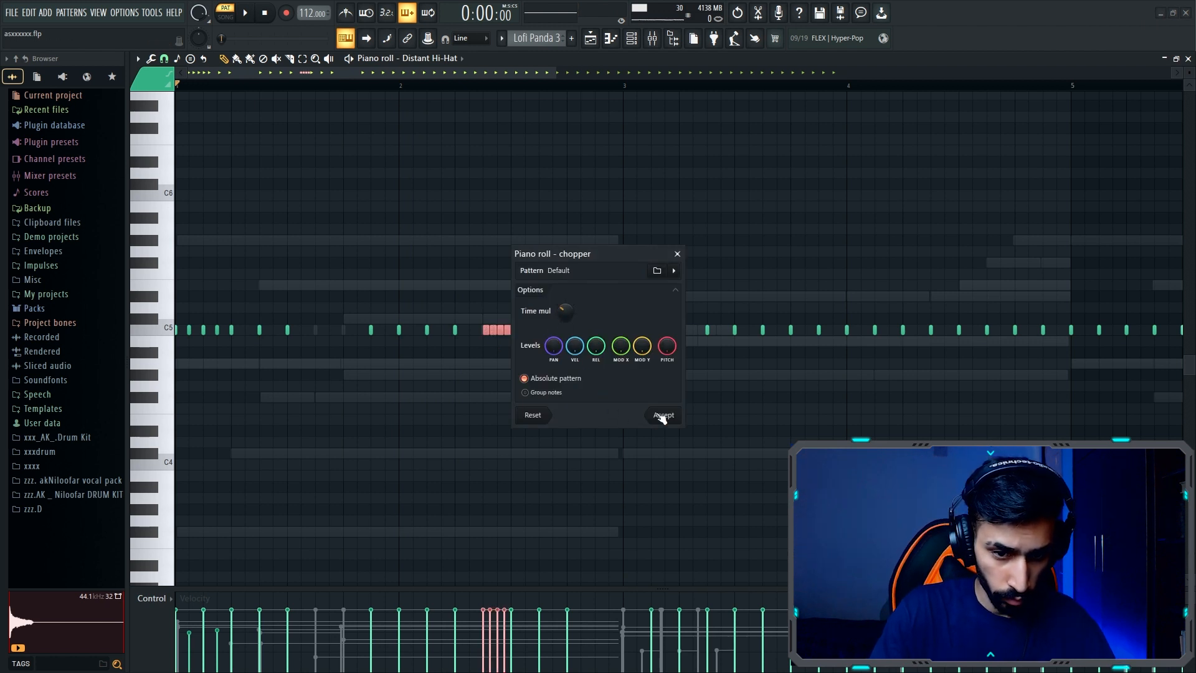
{"action": "left_click", "coordinate": [662, 417]}
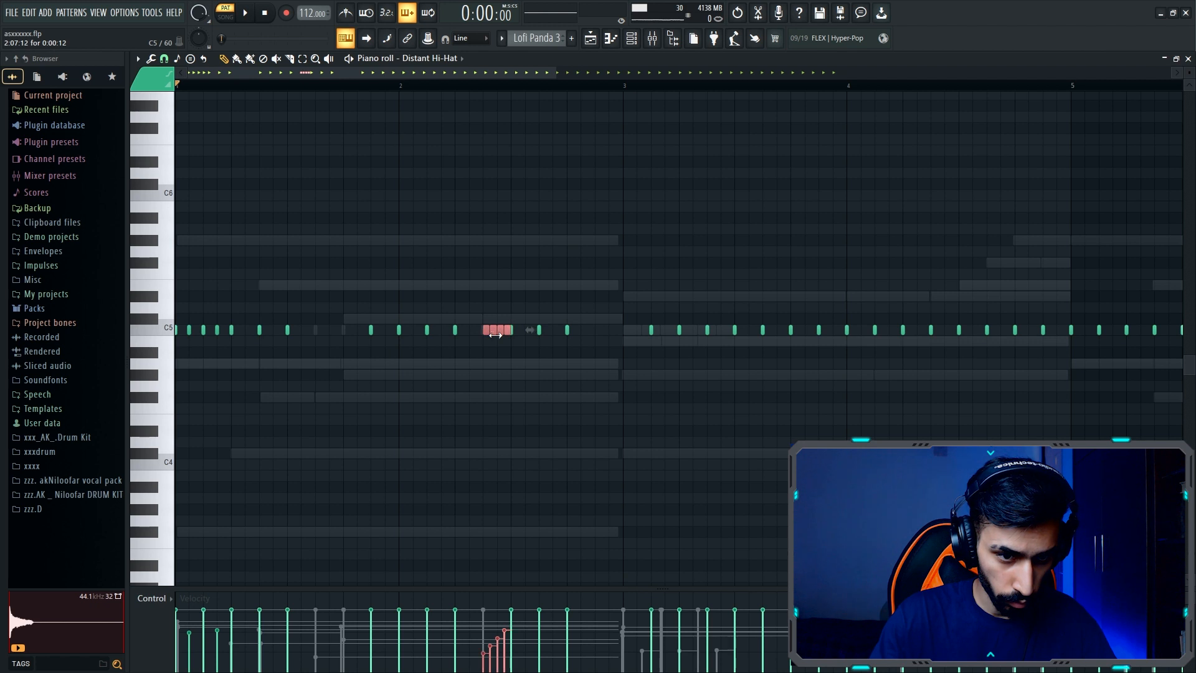
Transpose the four-hit hi-hat roll in bar 2 down to A4 while auditioning the pattern.
{"action": "scroll", "coordinate": [495, 335], "scroll_direction": "down", "scroll_amount": 1}
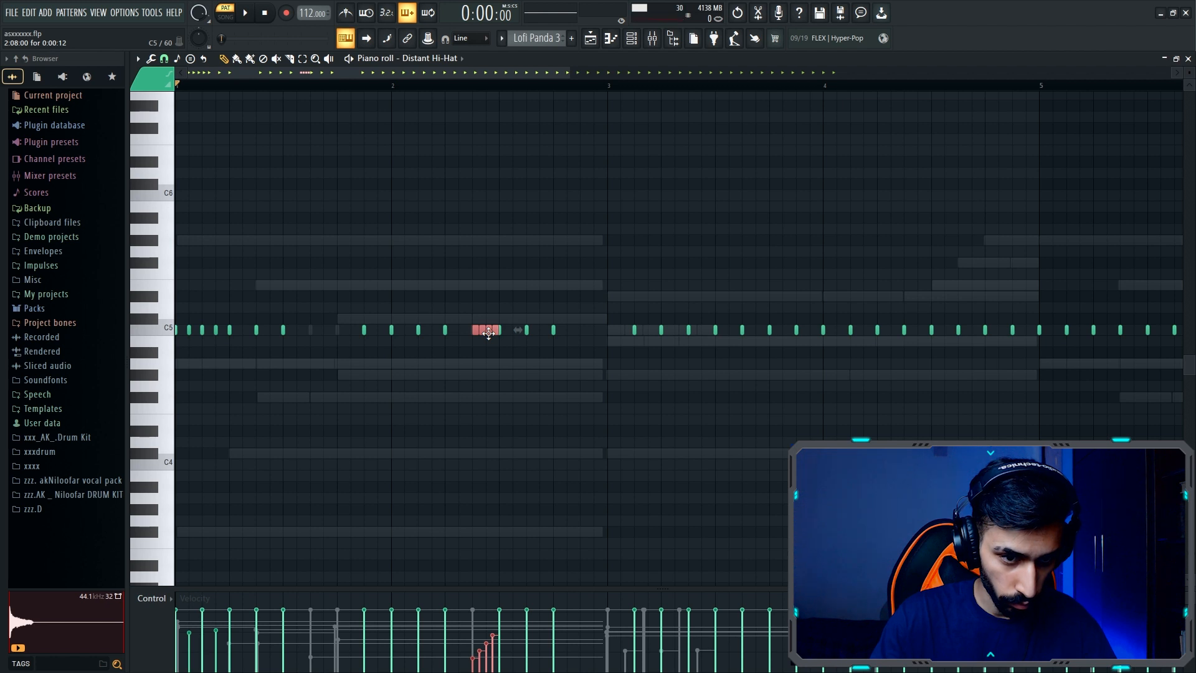
{"action": "scroll", "coordinate": [491, 335], "scroll_direction": "down", "scroll_amount": 3}
{"action": "right_click", "coordinate": [480, 263], "text": "ctrl"}
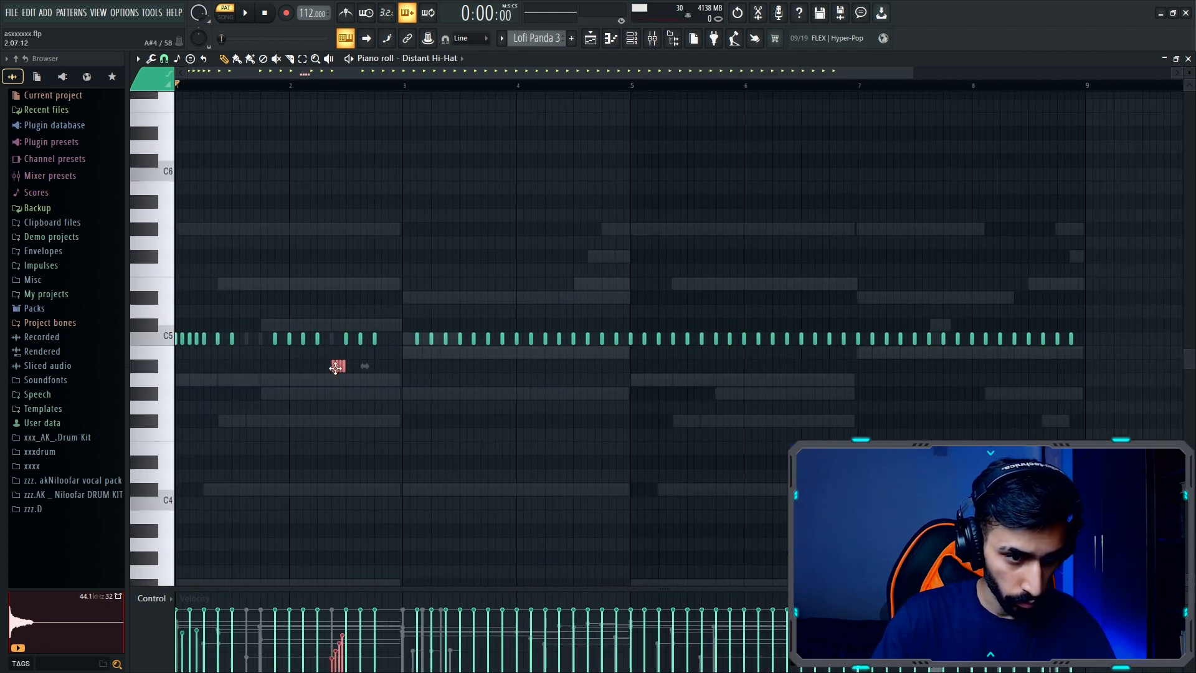
{"action": "key", "text": "space"}
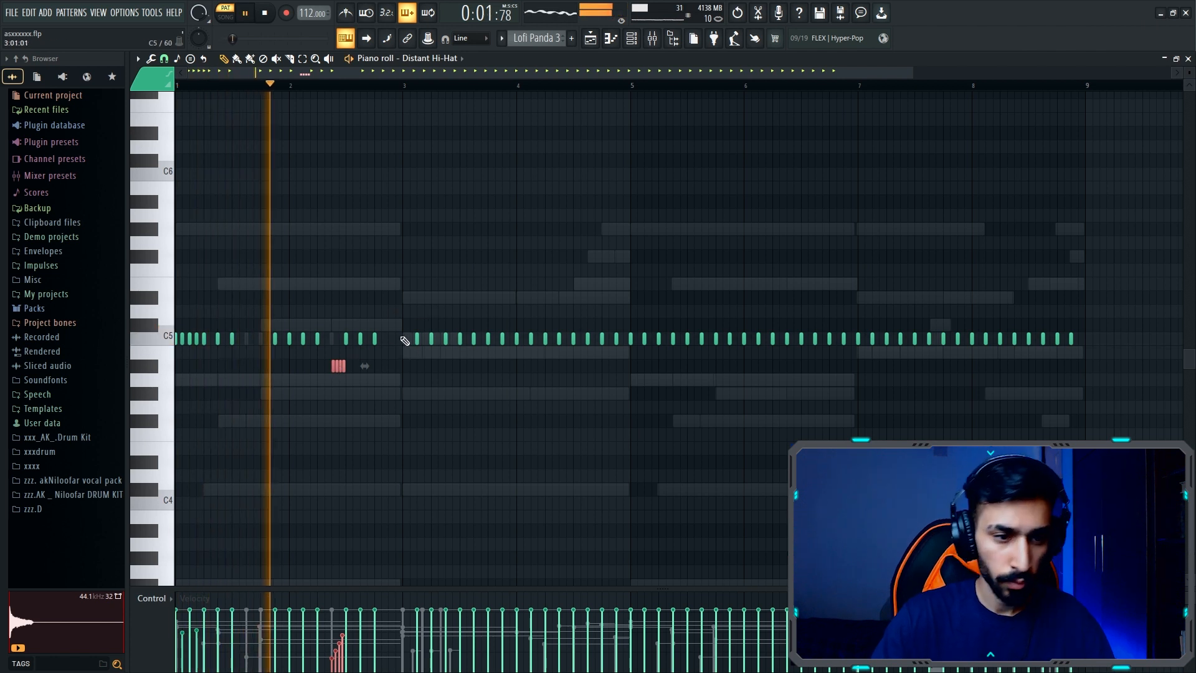
{"action": "key", "text": "Down"}
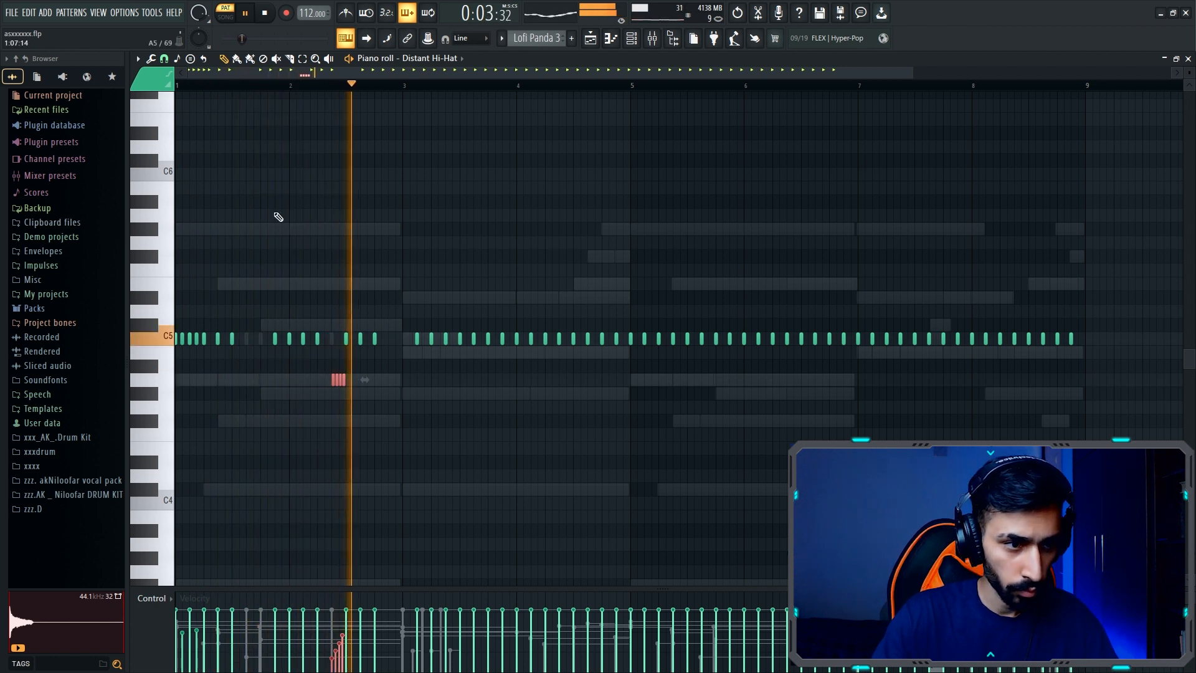
Hide the Browser and replay the pattern from the start to check the hi-hat roll.
{"action": "key", "text": "alt+F8"}
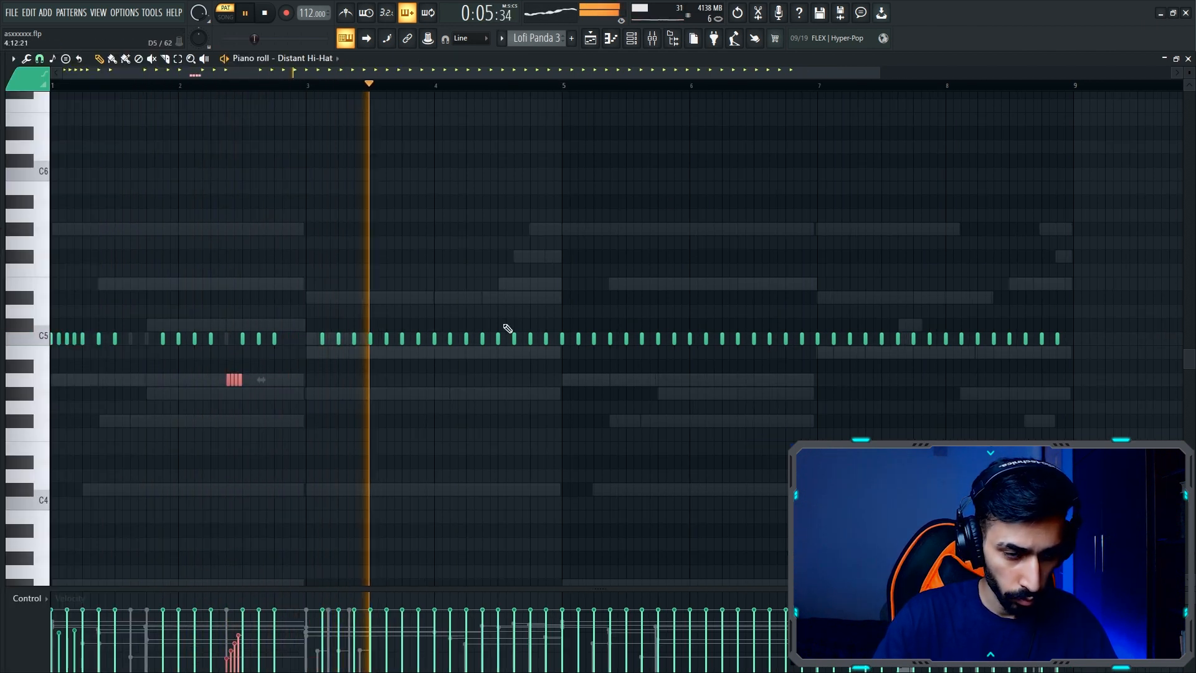
{"action": "key", "text": "space"}
{"action": "key", "text": "space"}
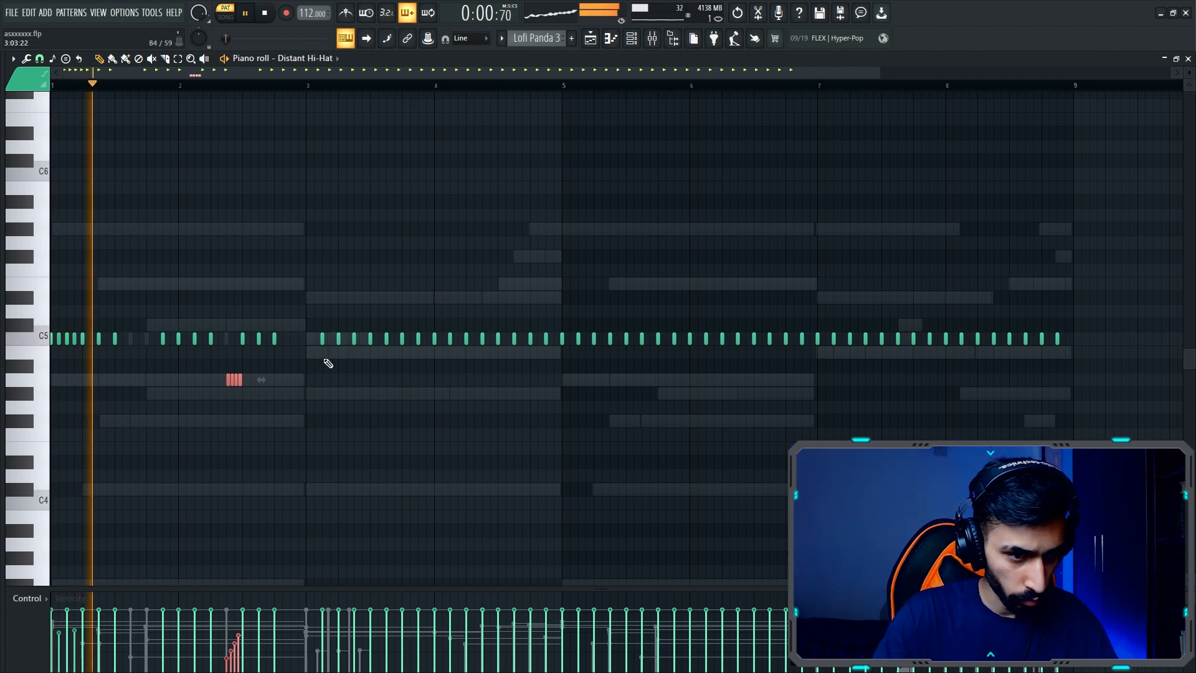